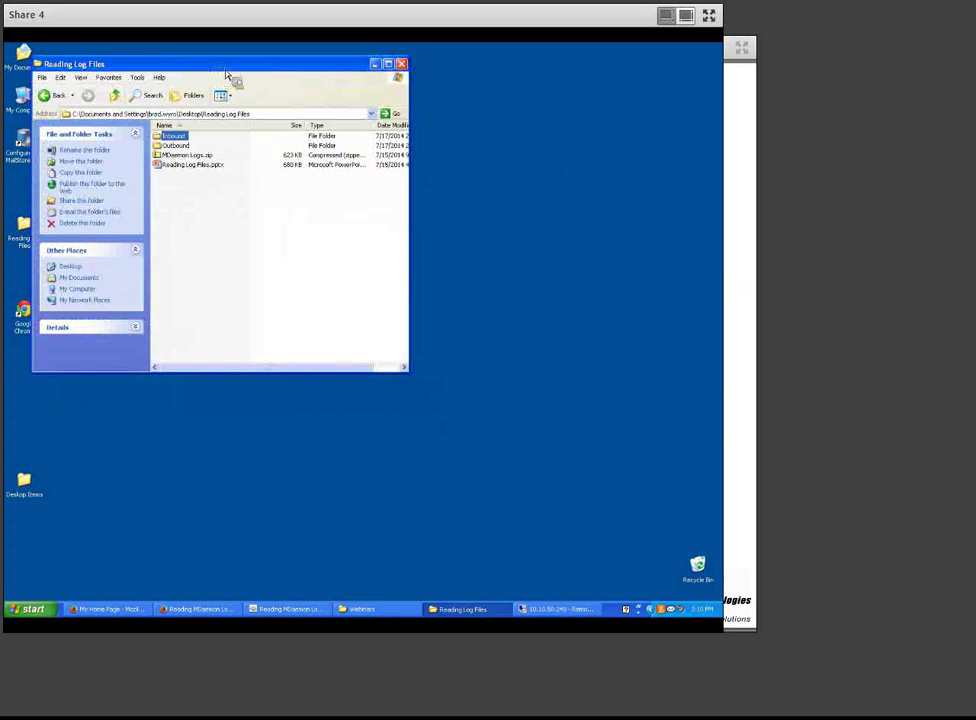
Open MDaemon-20140708-SMTP-(in).log from the Inbound folder, then move its window and widen it slightly
double_click(177, 134)
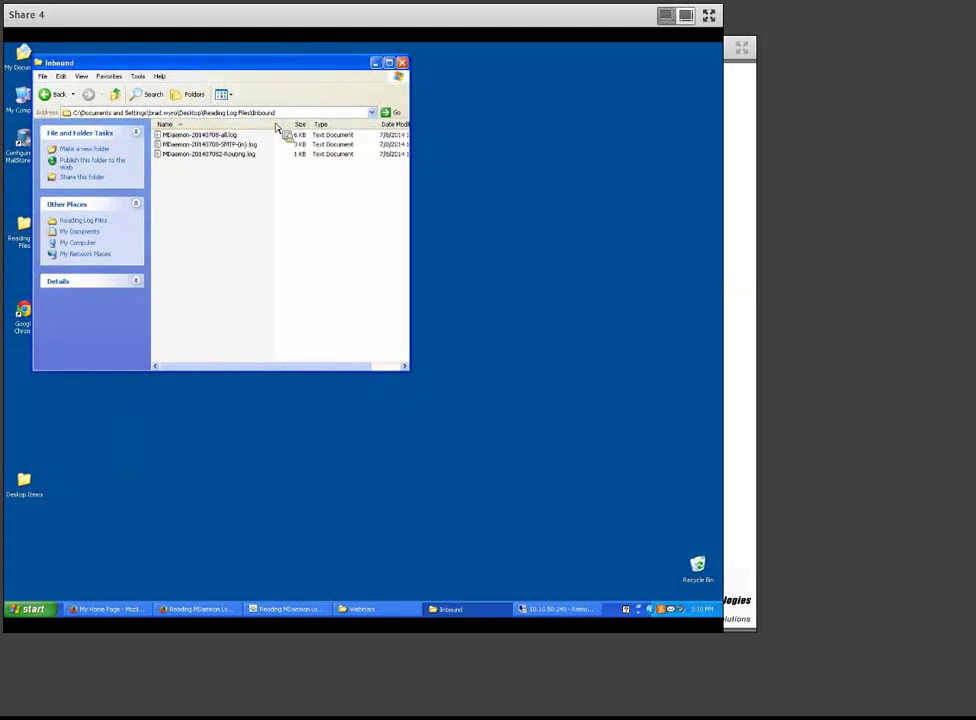
click(228, 145)
click(232, 155)
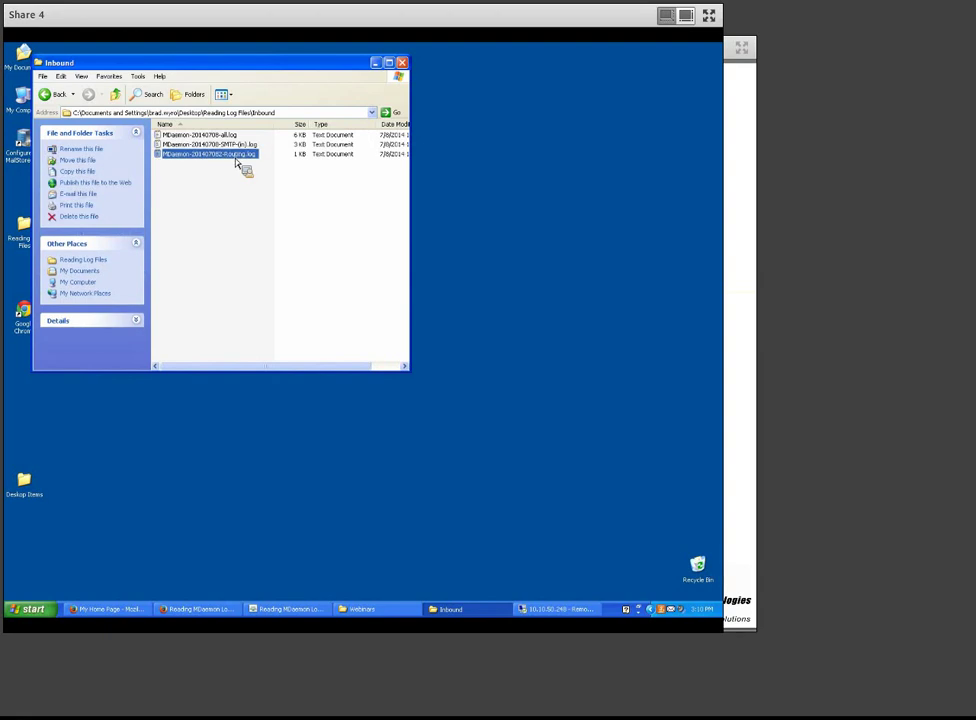
key(Home)
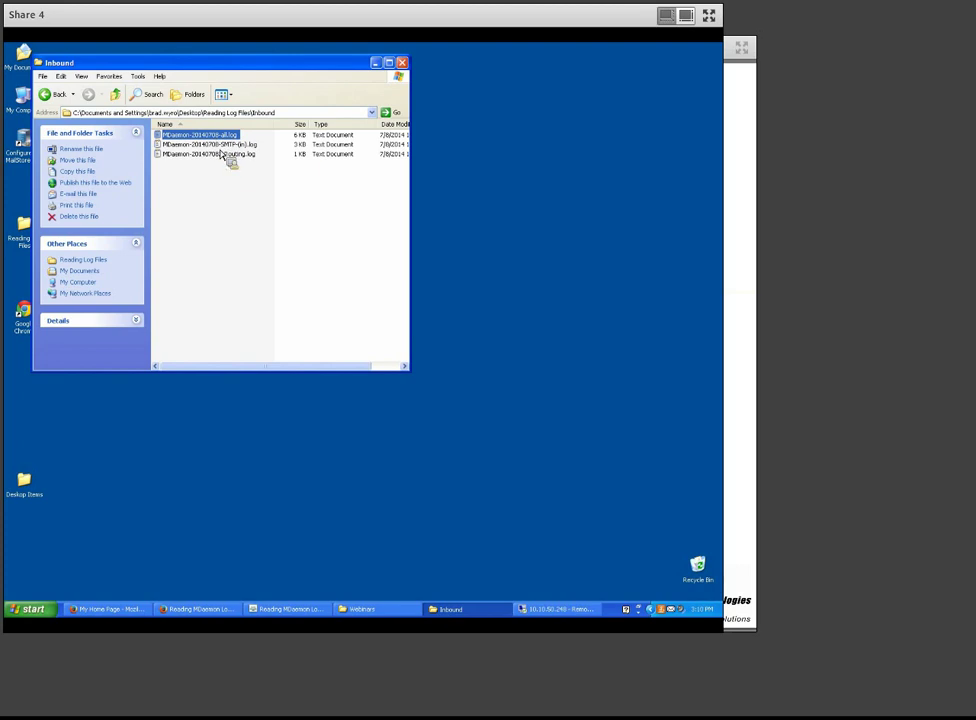
double_click(221, 149)
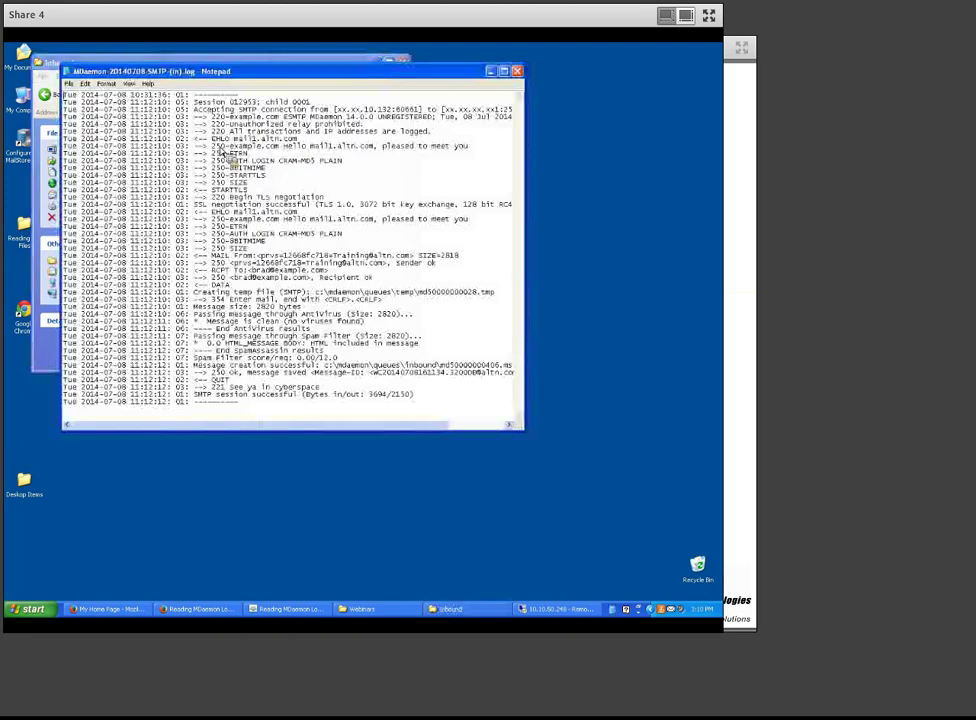
drag(246, 73, 213, 79)
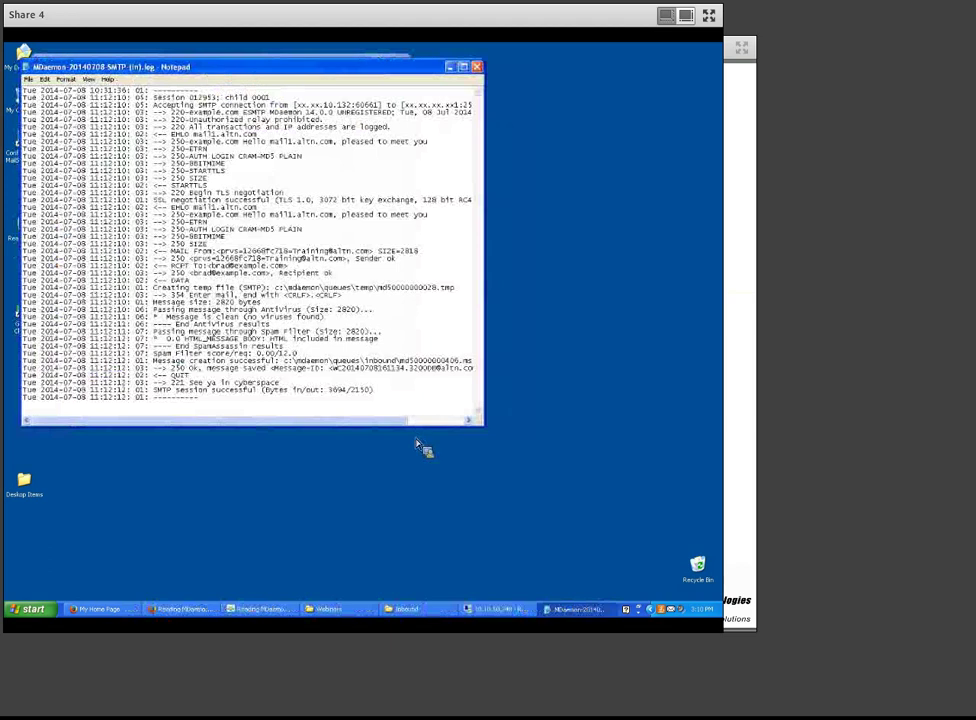
mouse_move(483, 425)
mouse_down()
mouse_move(494, 447)
mouse_move(516, 452)
mouse_move(514, 429)
mouse_move(492, 418)
mouse_up()
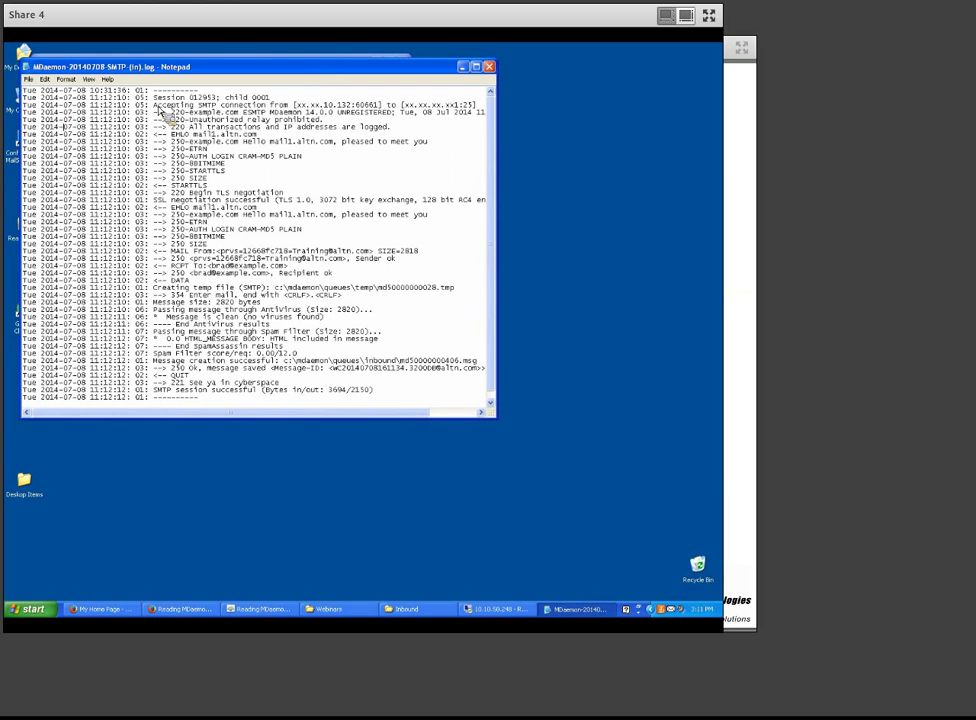
Highlight the log's opening entries, from the session and SMTP connection lines through the three 220 greeting lines
drag(199, 91, 271, 98)
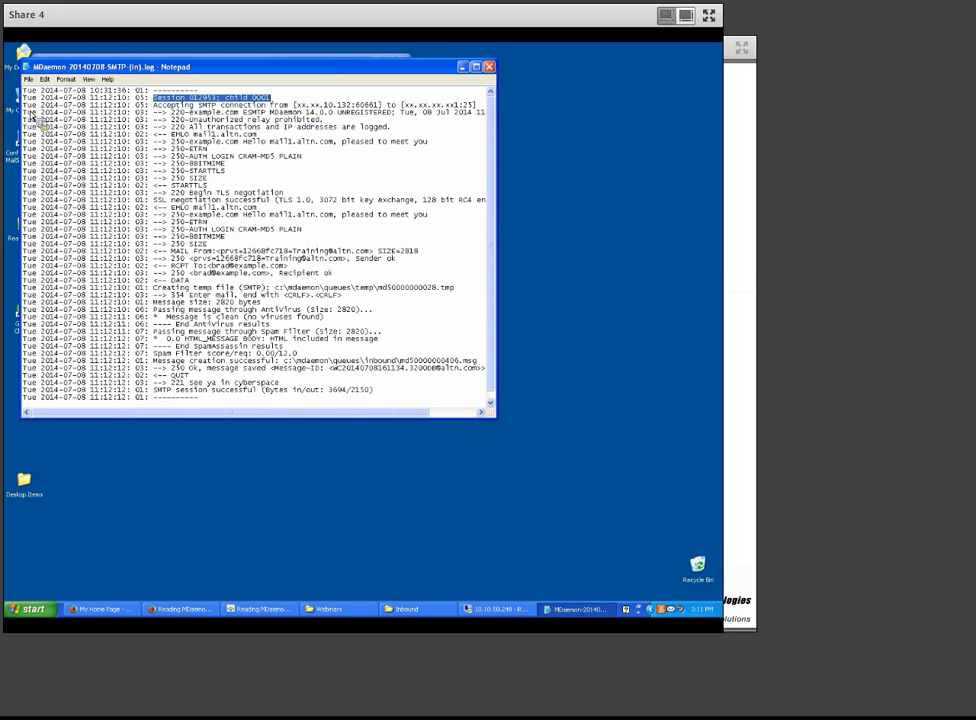
drag(155, 104, 22, 104)
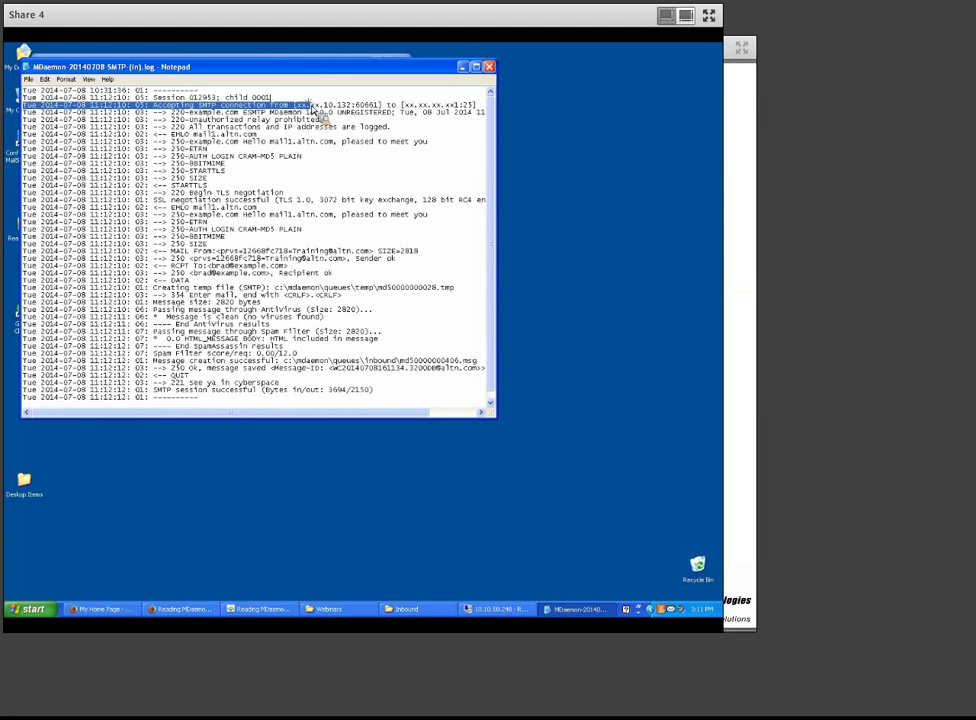
drag(272, 97, 474, 104)
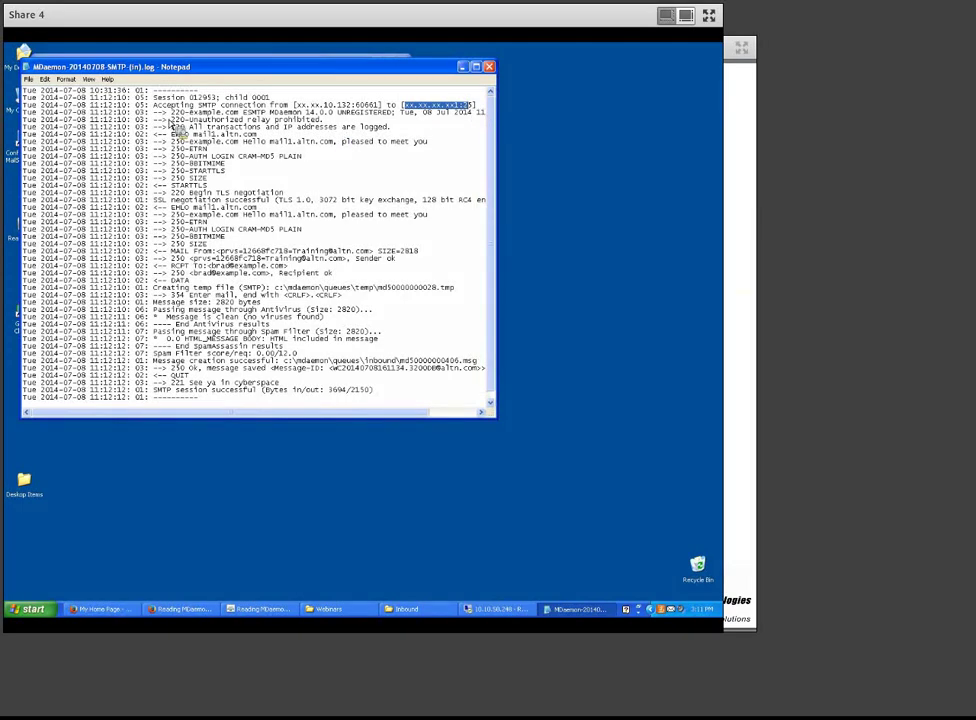
drag(153, 112, 476, 130)
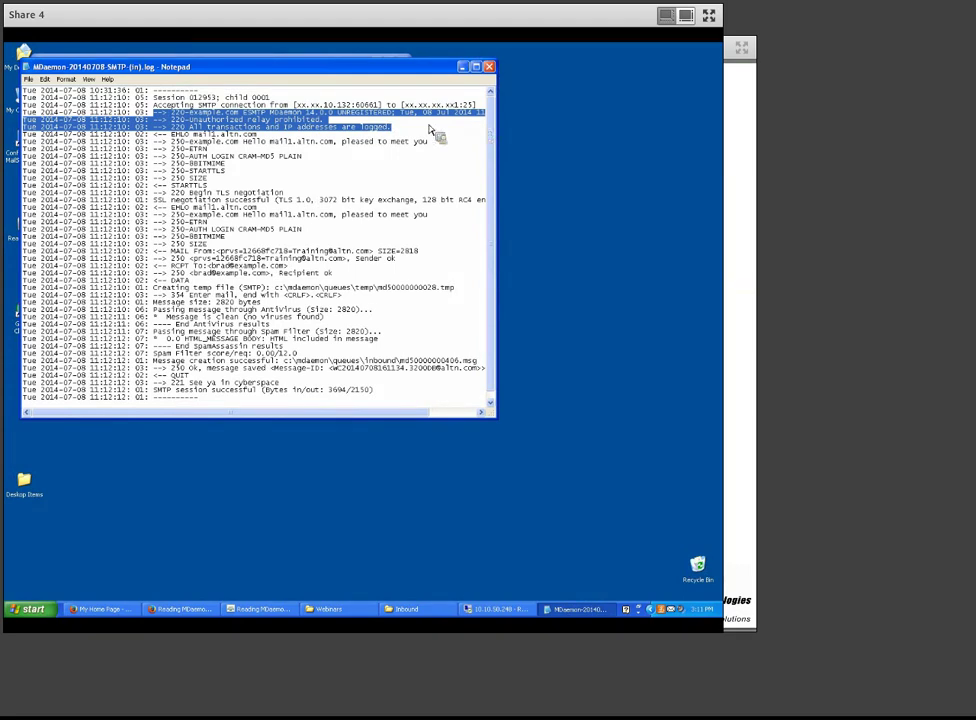
click(211, 129)
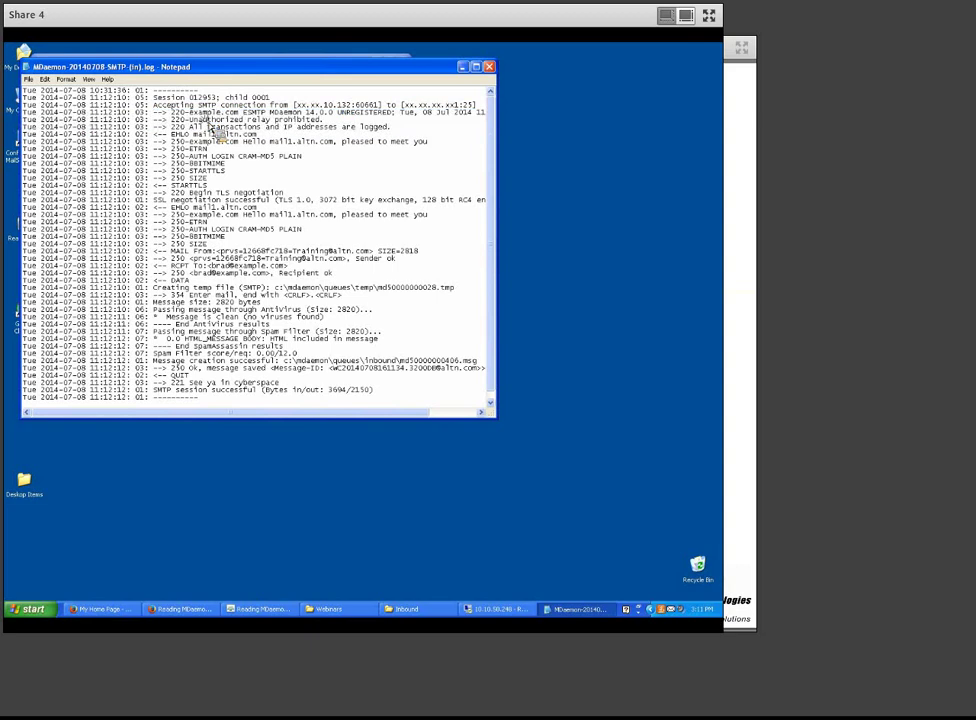
Highlight the first EHLO command and the server's 250 replies, from the hello line through the SIZE capability
drag(262, 134, 22, 134)
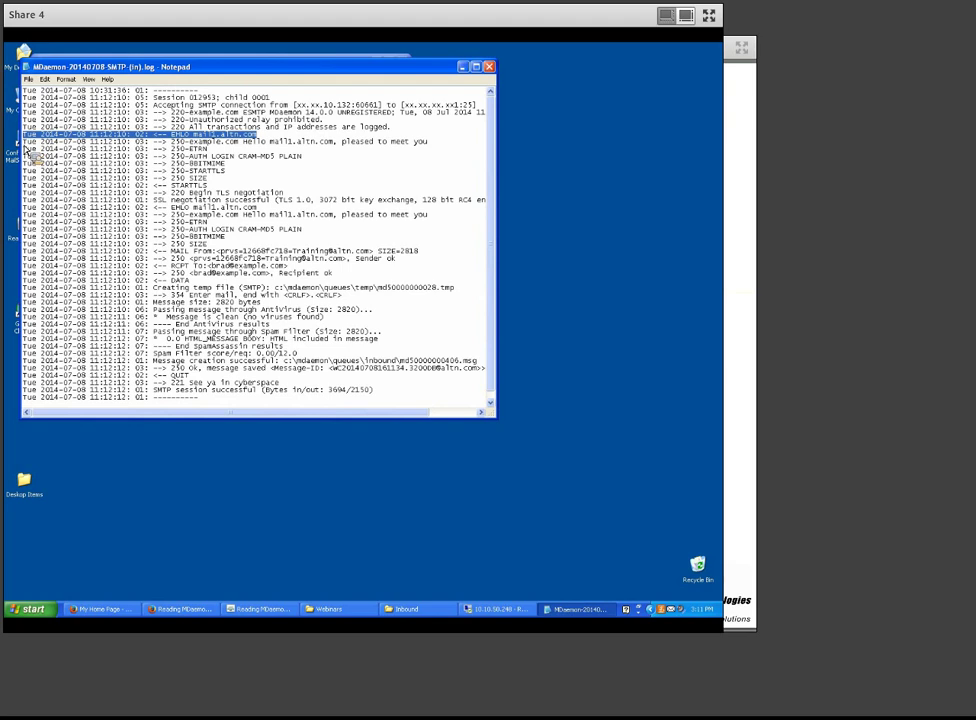
drag(155, 142, 445, 148)
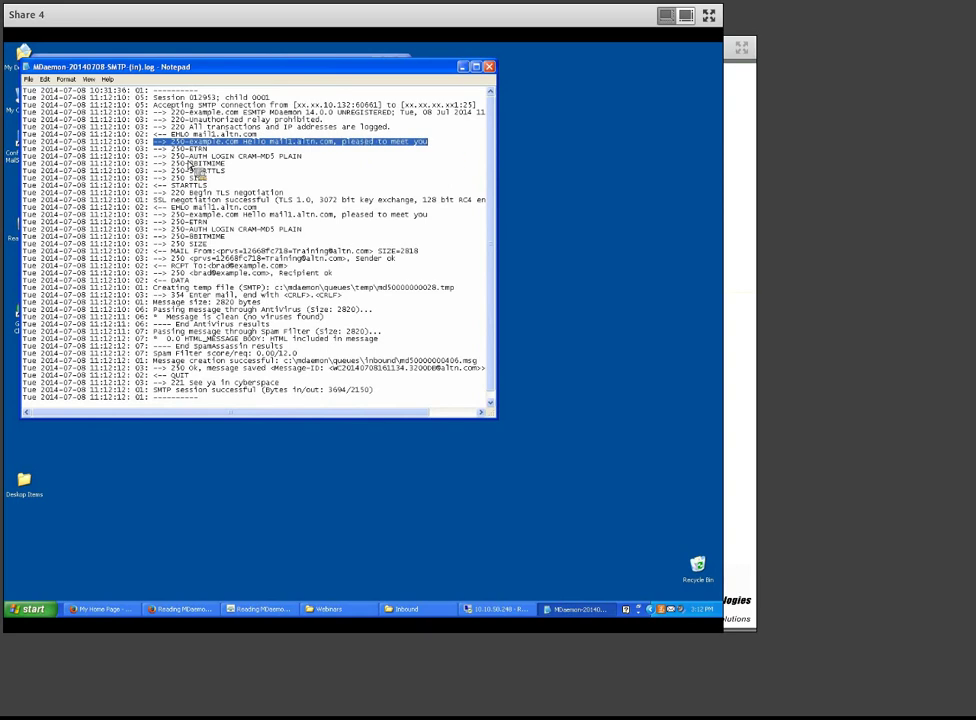
drag(155, 148, 253, 172)
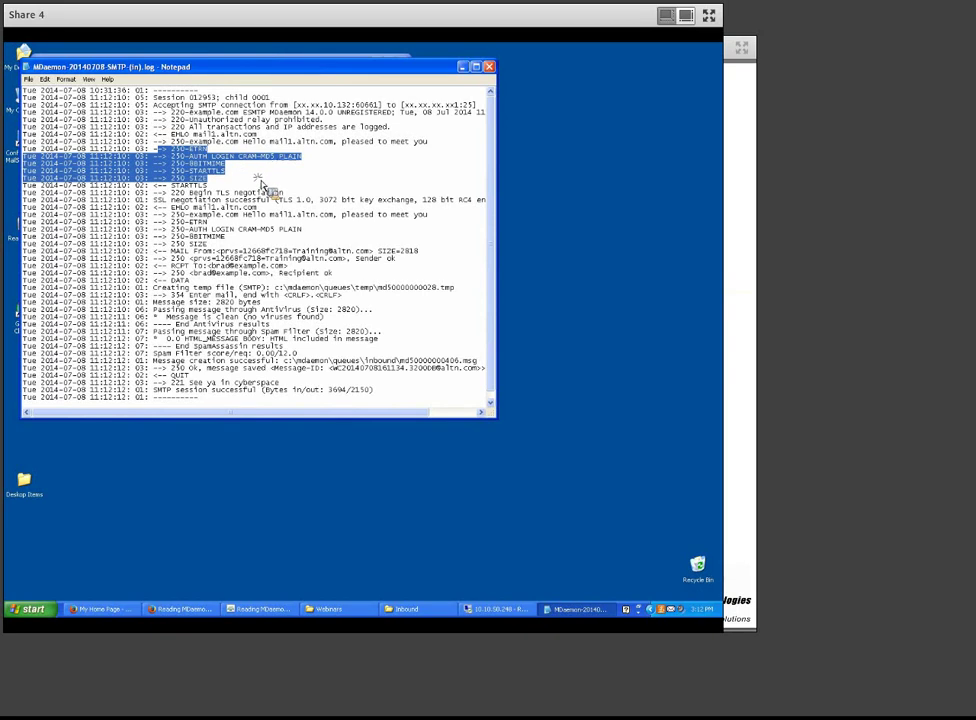
click(263, 187)
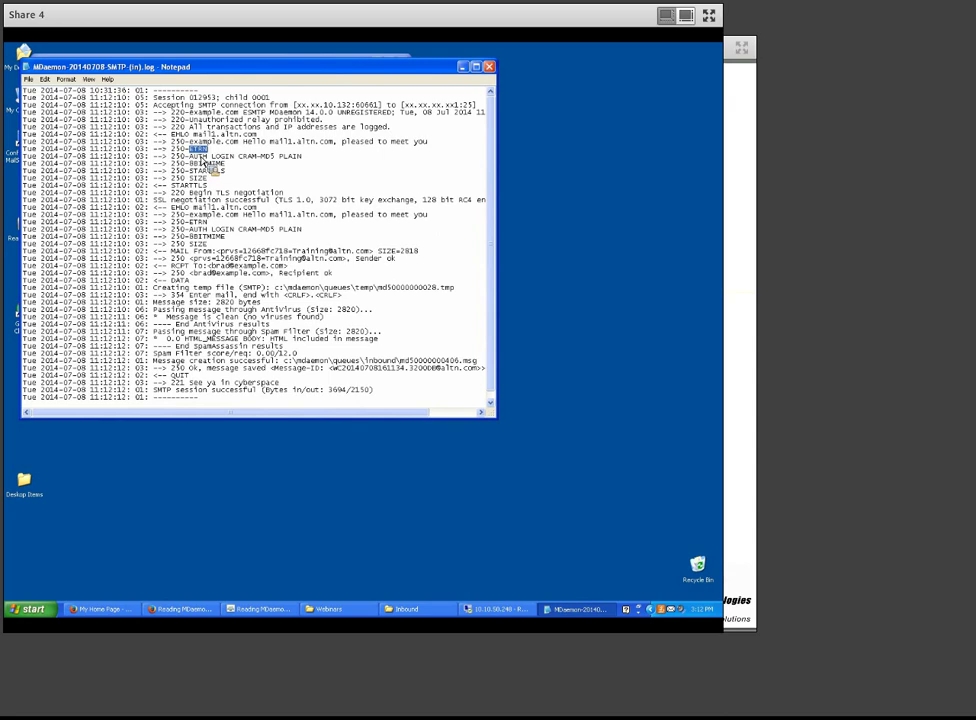
drag(190, 157, 303, 158)
mouse_move(189, 171)
mouse_down()
mouse_move(233, 173)
mouse_move(207, 179)
mouse_up()
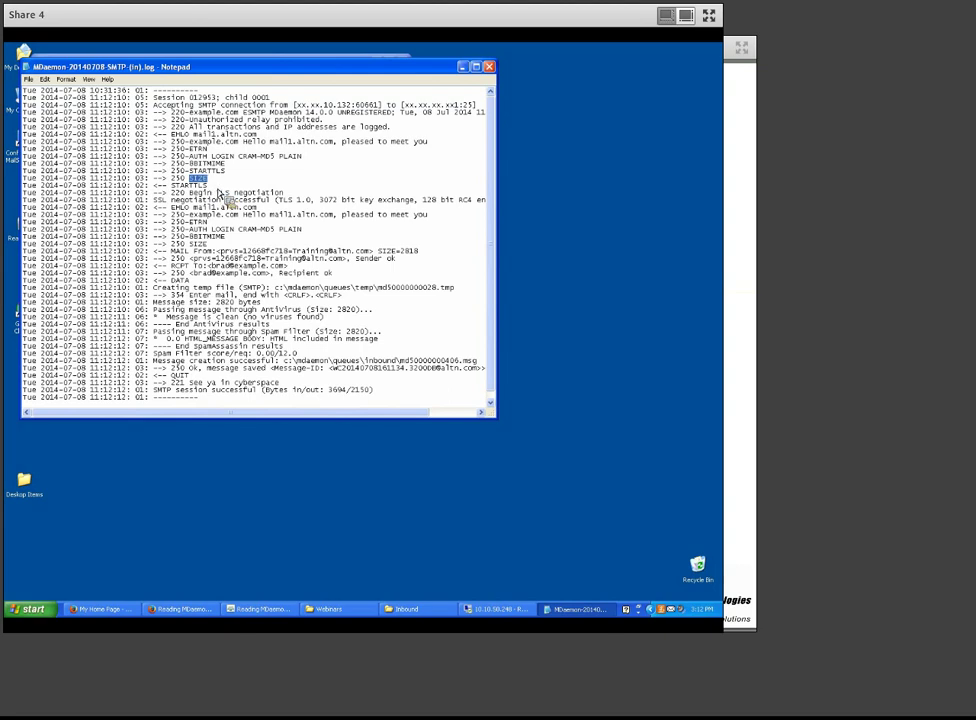
Highlight the TLS negotiation entry, followed by the second EHLO command and its block of 250 replies
click(211, 186)
drag(23, 186, 303, 202)
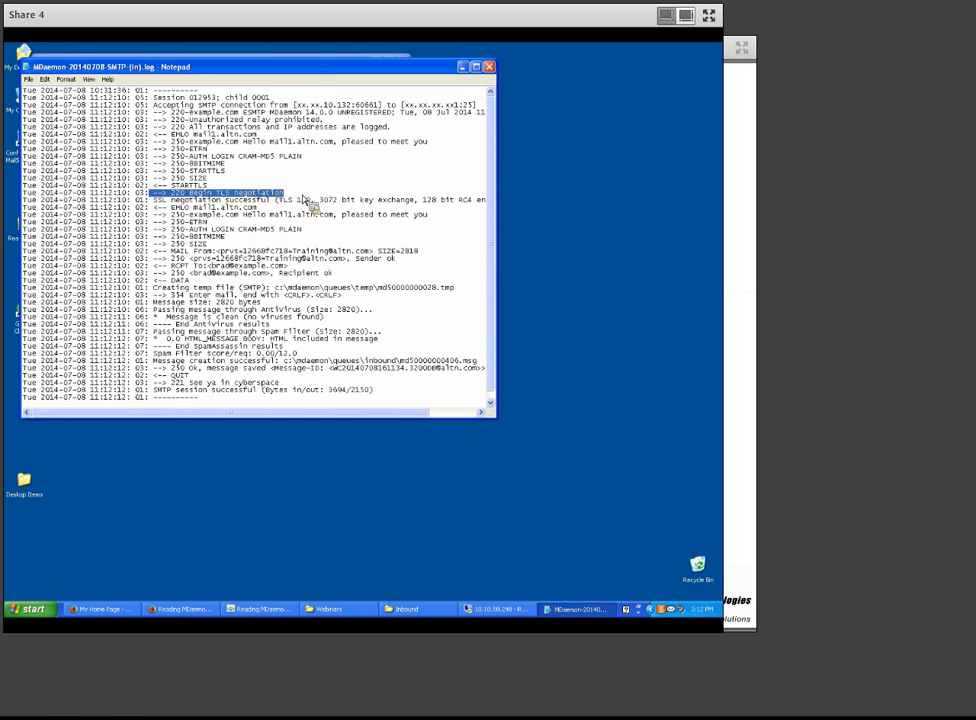
drag(155, 207, 27, 216)
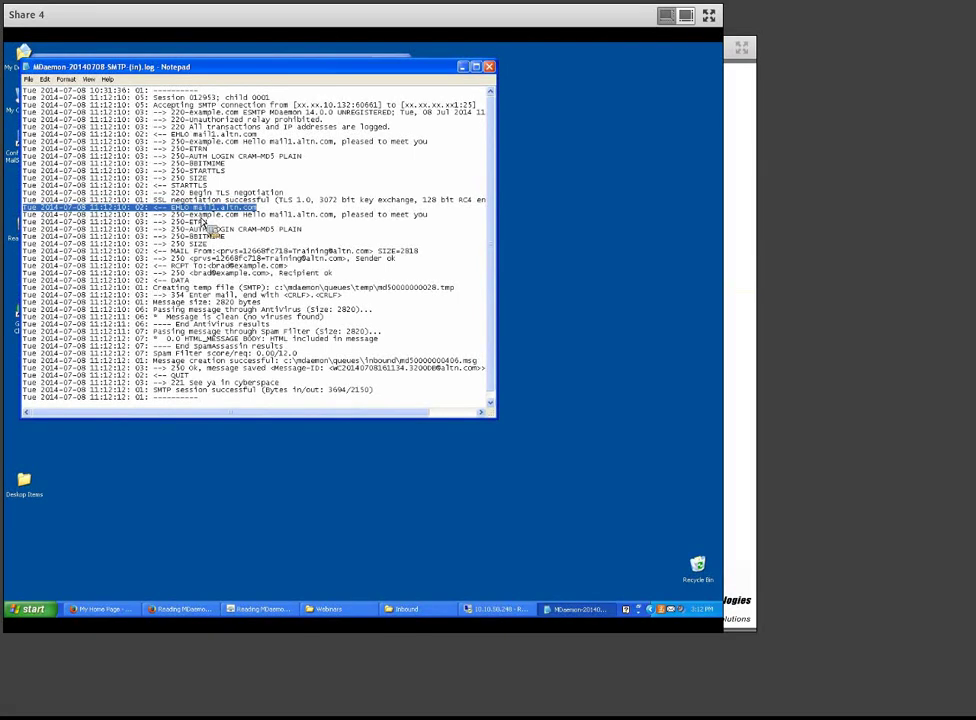
scroll(205, 222, down, 1)
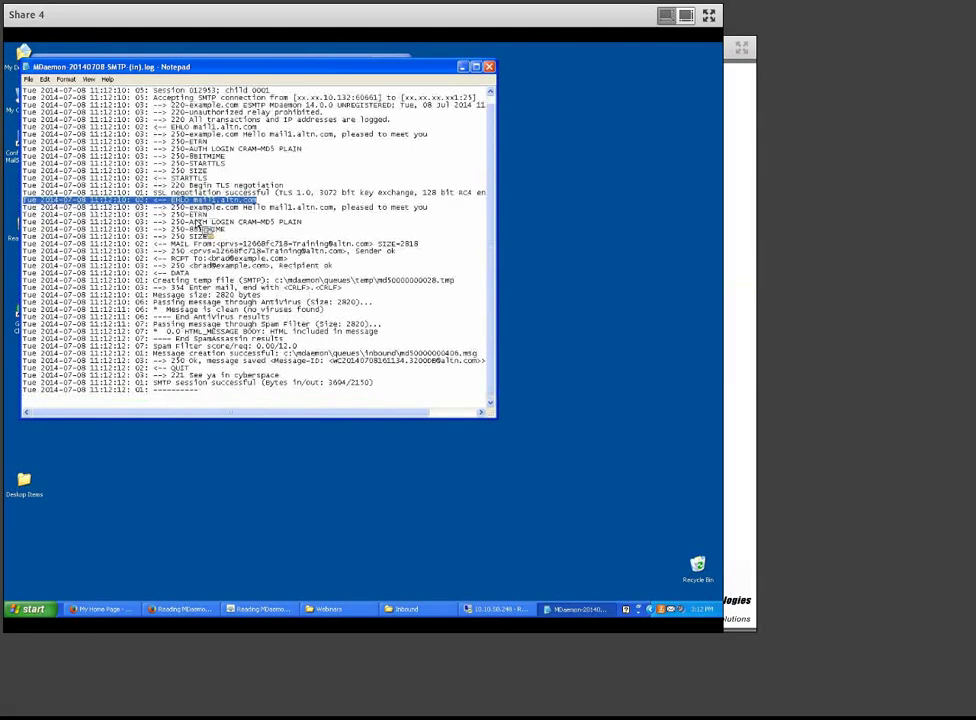
click(160, 216)
drag(157, 210, 250, 238)
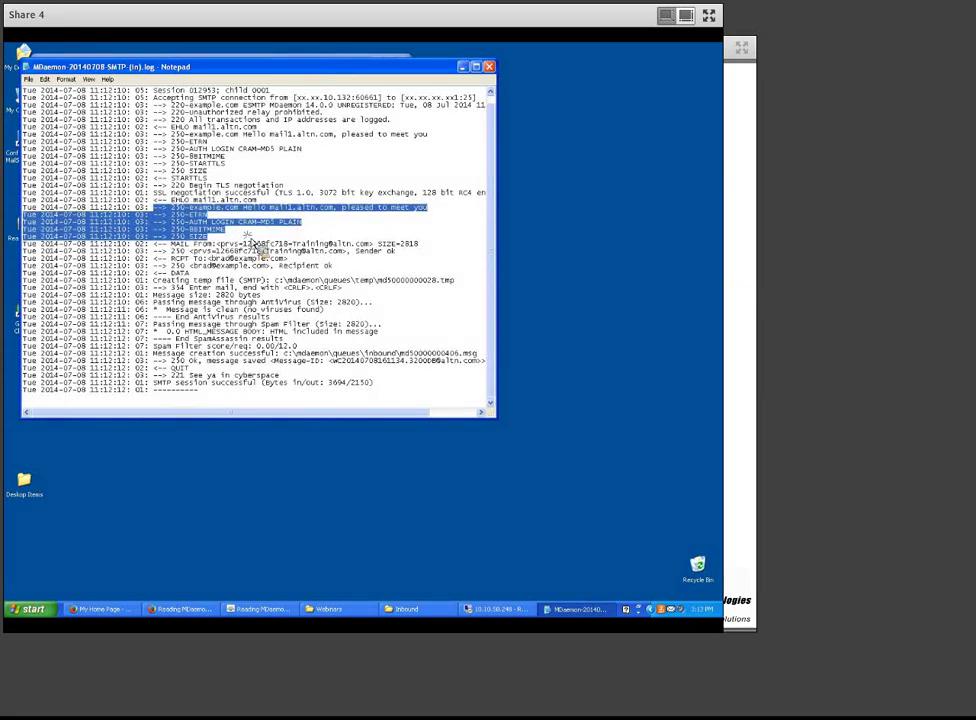
Highlight the MAIL From command and the prvs tag in front of the sender's address
drag(153, 244, 430, 250)
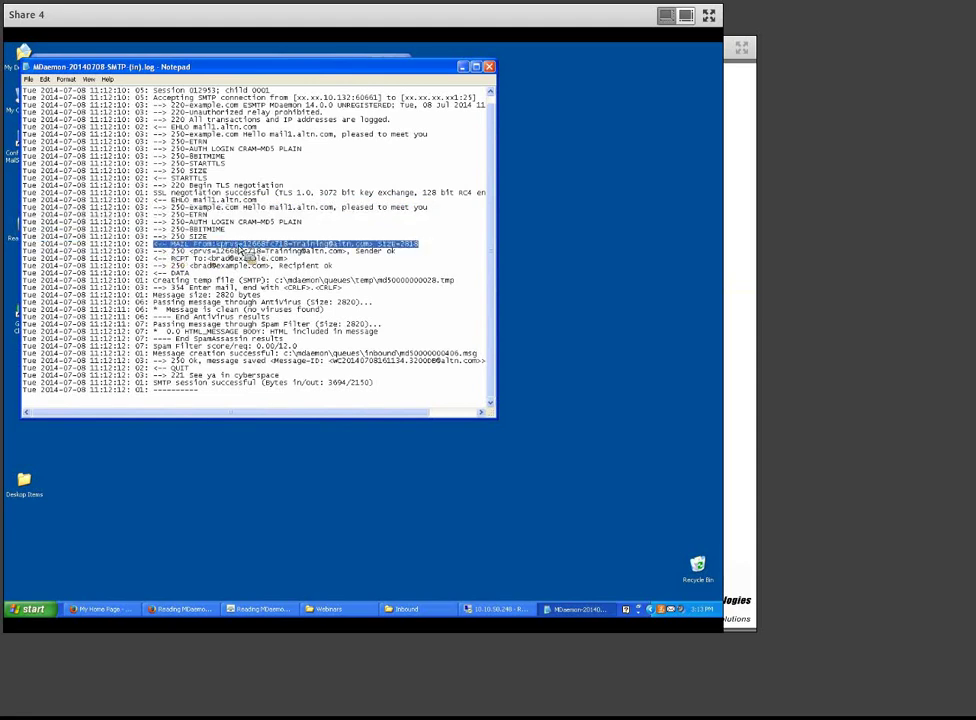
click(229, 254)
drag(219, 244, 295, 248)
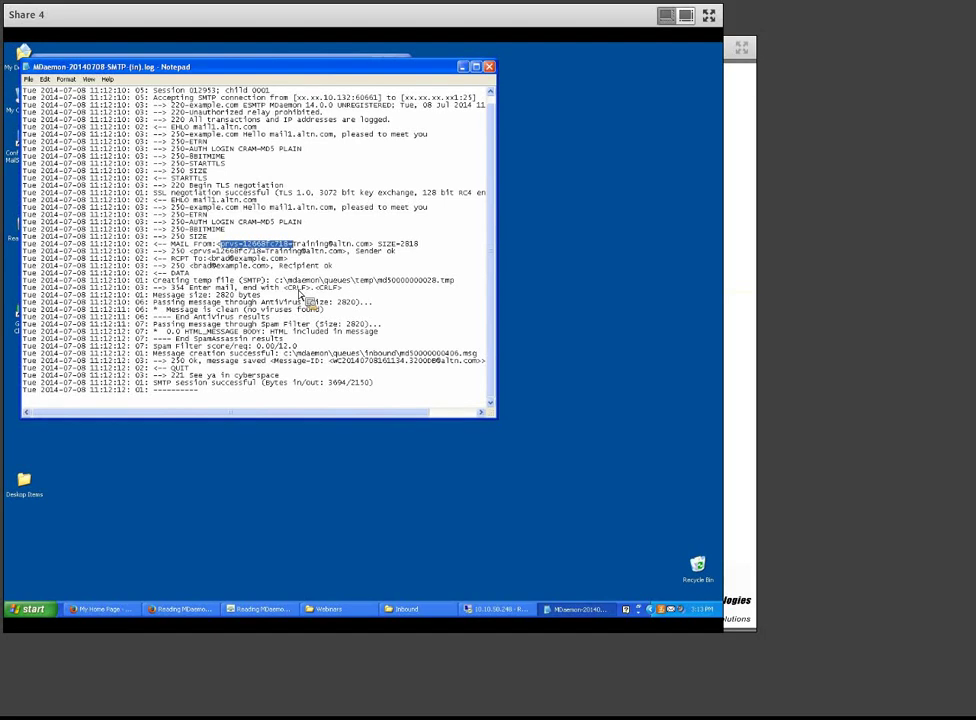
key(shift+Left)
drag(219, 245, 302, 252)
drag(170, 244, 289, 244)
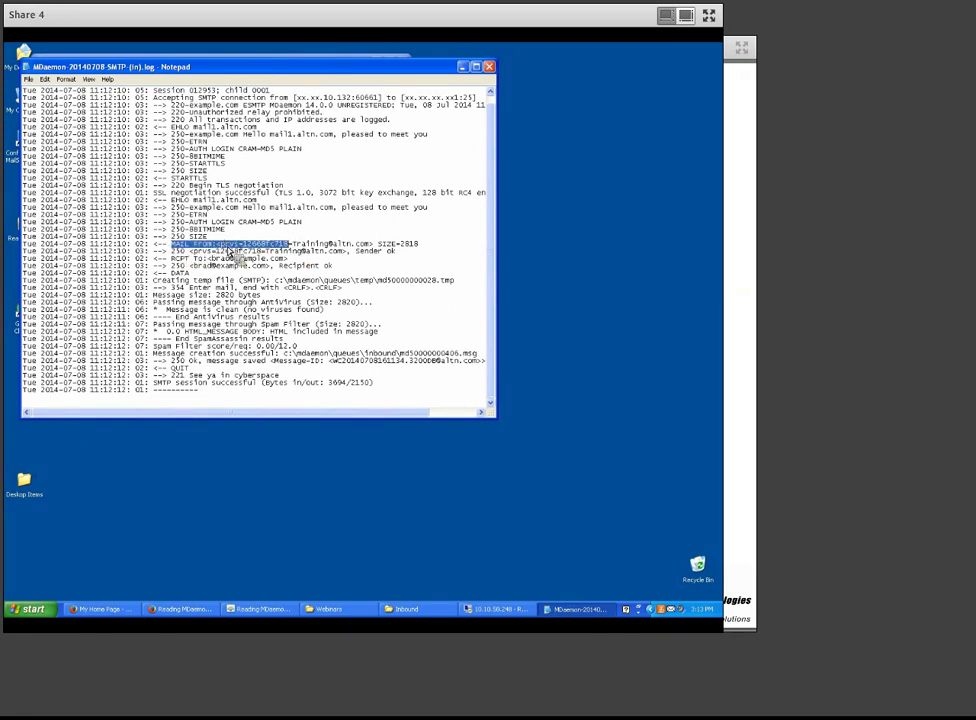
Highlight the exchange from the sender reply through the RCPT To and DATA commands to the temp file name
drag(172, 251, 403, 257)
drag(153, 259, 294, 260)
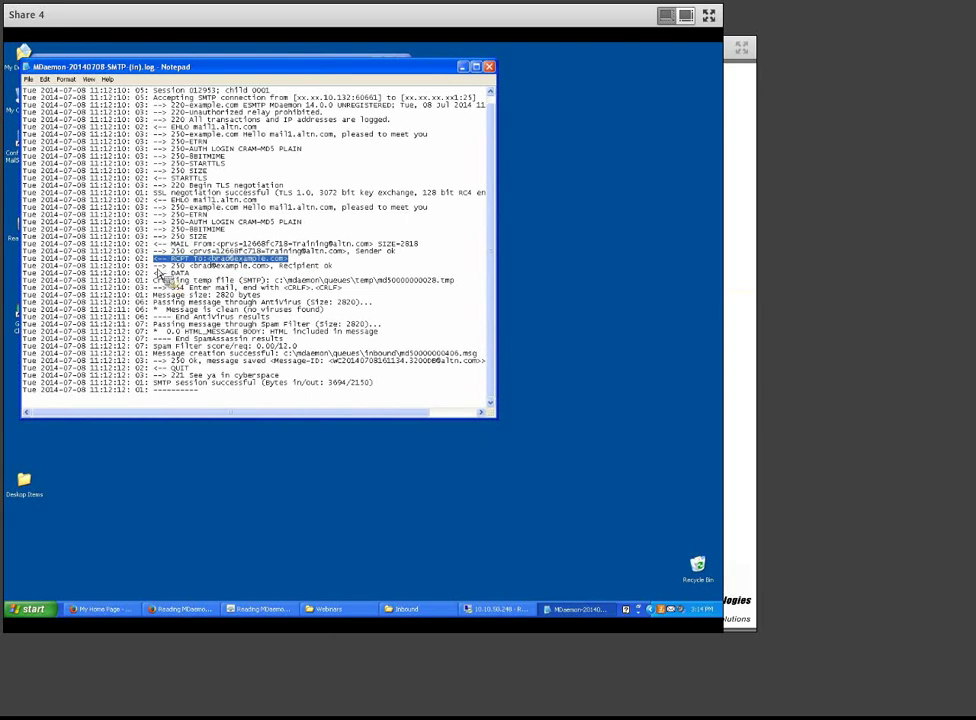
drag(155, 266, 350, 268)
drag(150, 274, 188, 274)
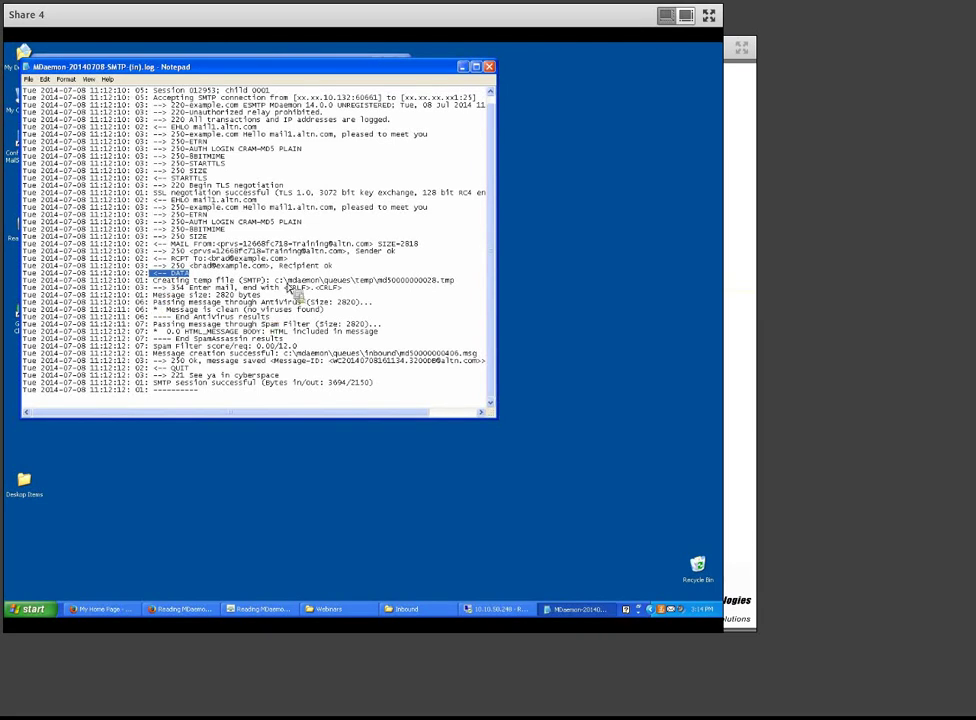
drag(276, 281, 459, 289)
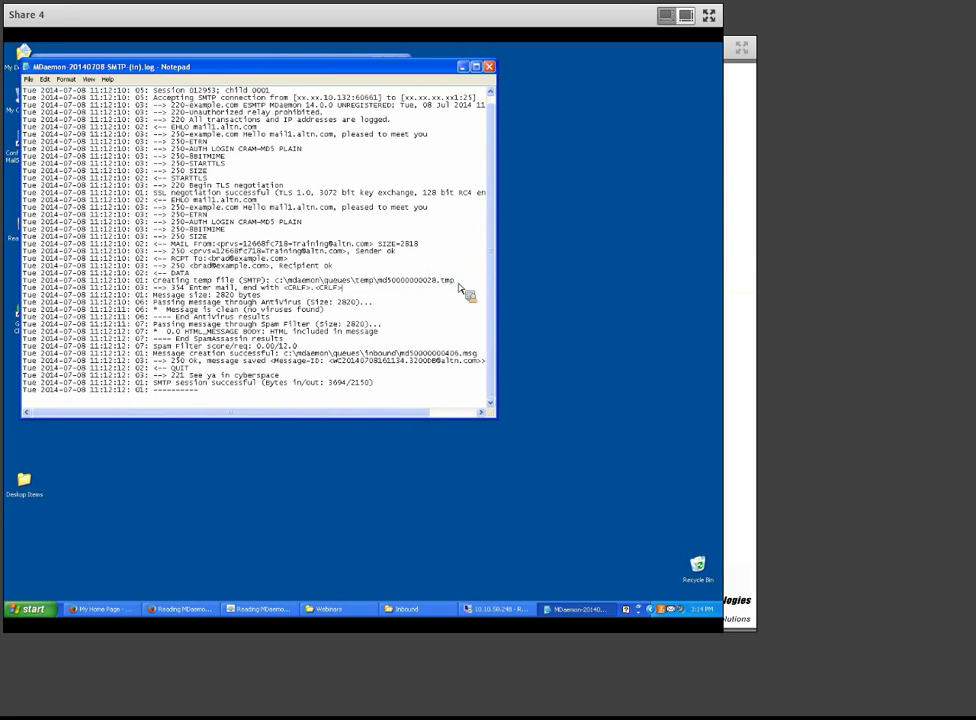
drag(378, 283, 451, 287)
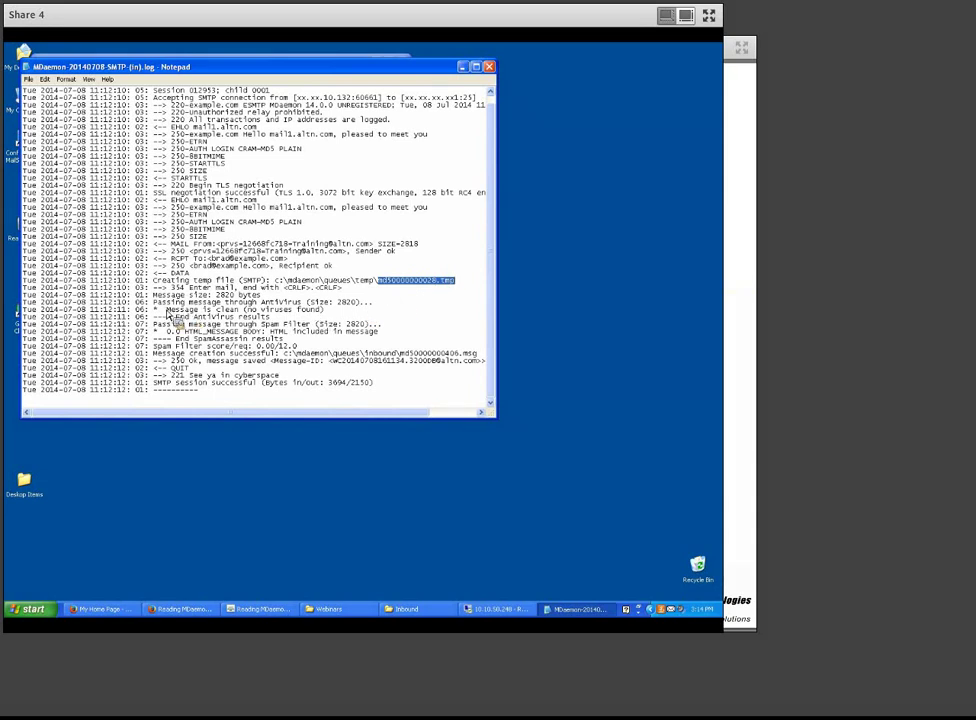
Highlight the antivirus and spam filter entries, from the antivirus scan line through the spam filter score
drag(193, 302, 380, 310)
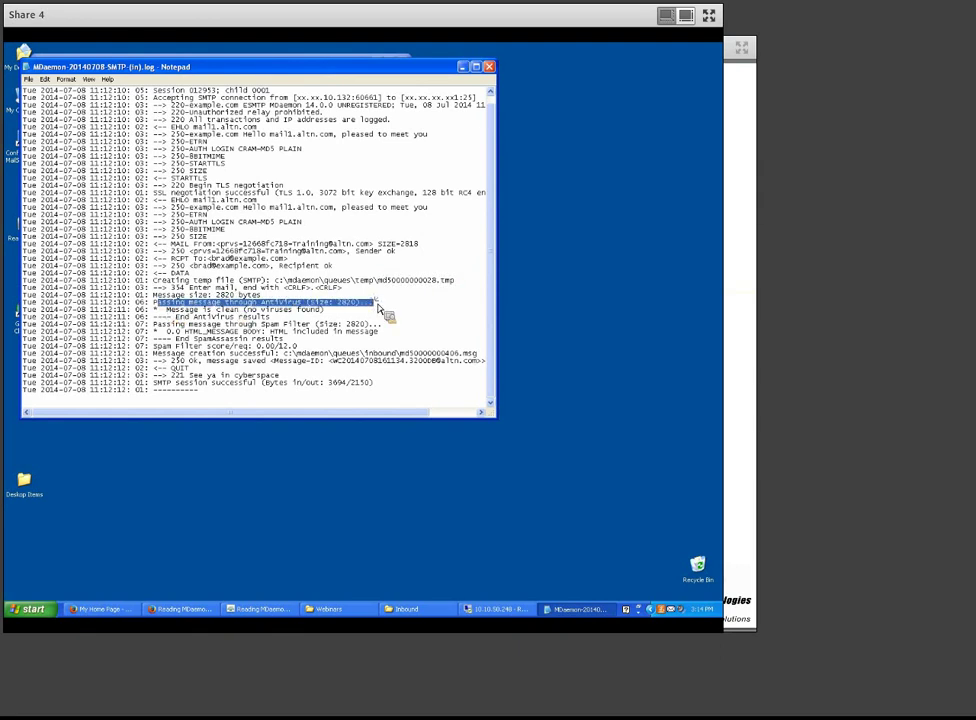
click(160, 330)
drag(160, 325, 399, 336)
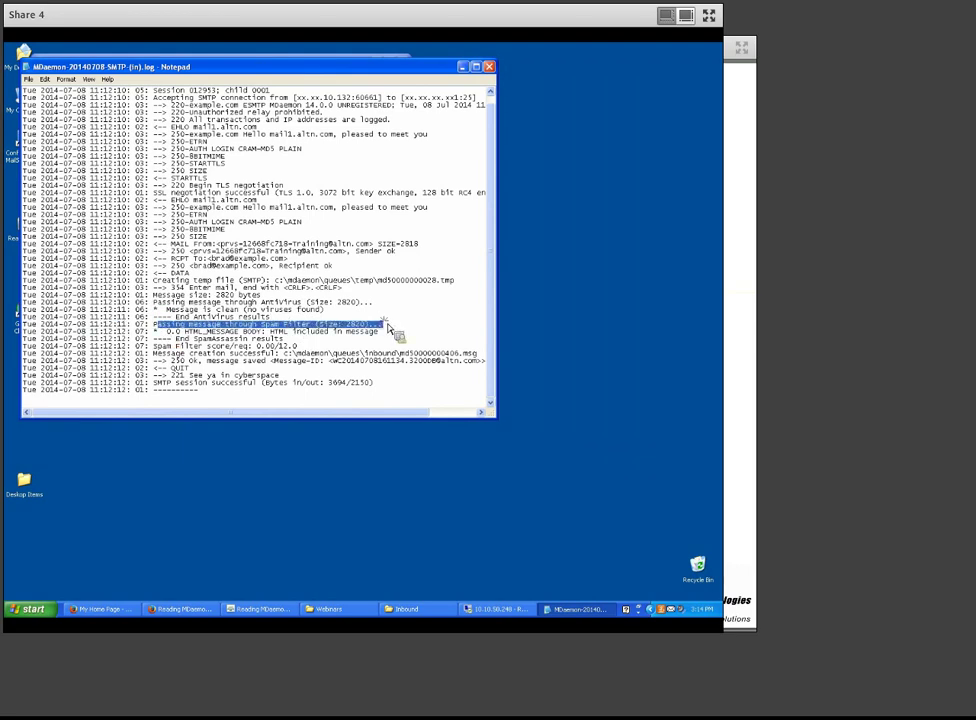
drag(172, 339, 283, 340)
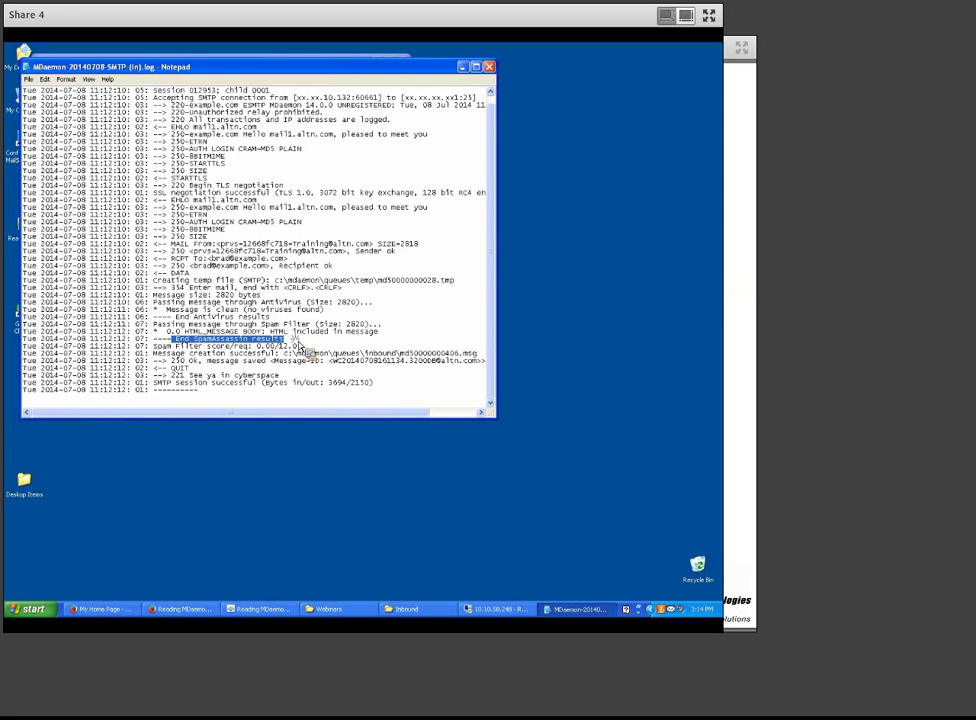
drag(285, 340, 310, 355)
drag(248, 346, 299, 346)
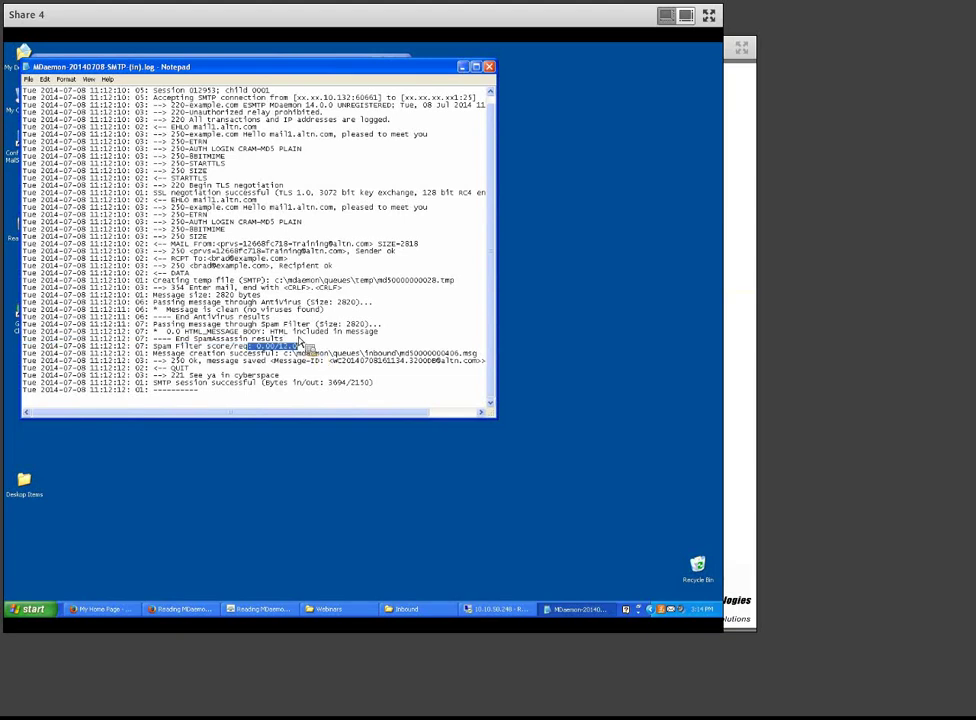
Highlight the log's closing entries, from the message creation line and .msg file name through QUIT to the final SMTP session line
drag(343, 353, 153, 353)
drag(263, 366, 484, 357)
click(445, 357)
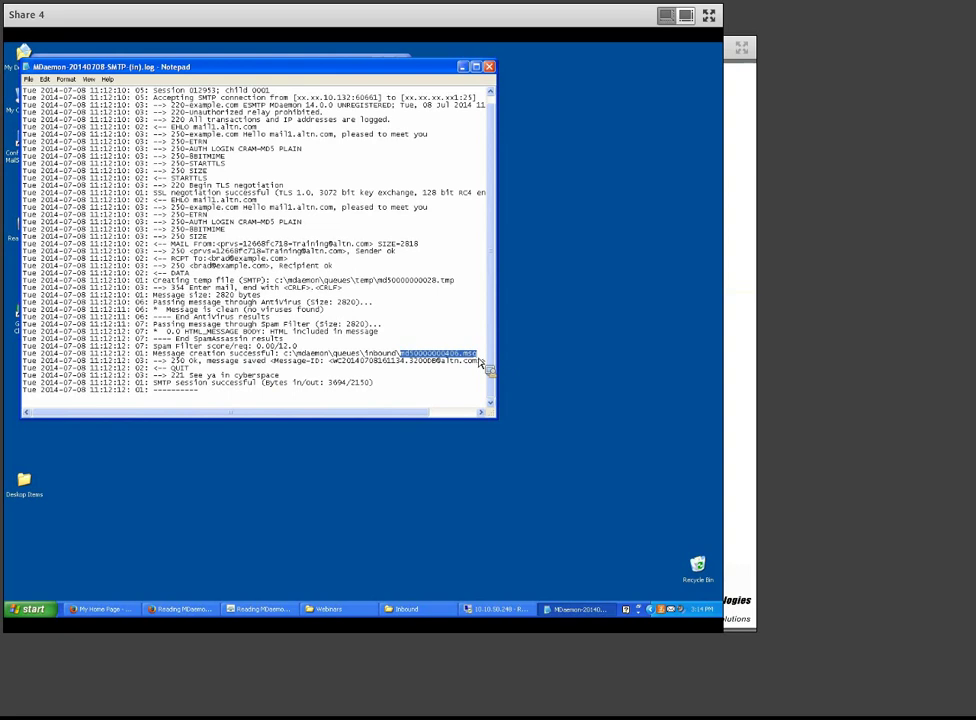
drag(24, 361, 410, 372)
drag(283, 411, 15, 371)
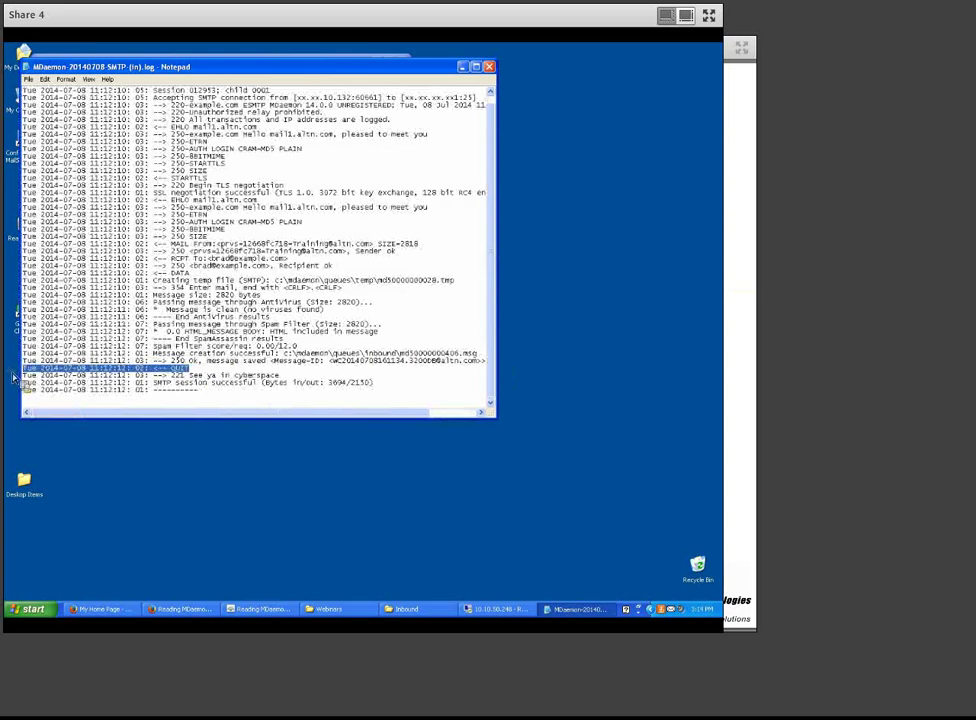
drag(150, 382, 212, 384)
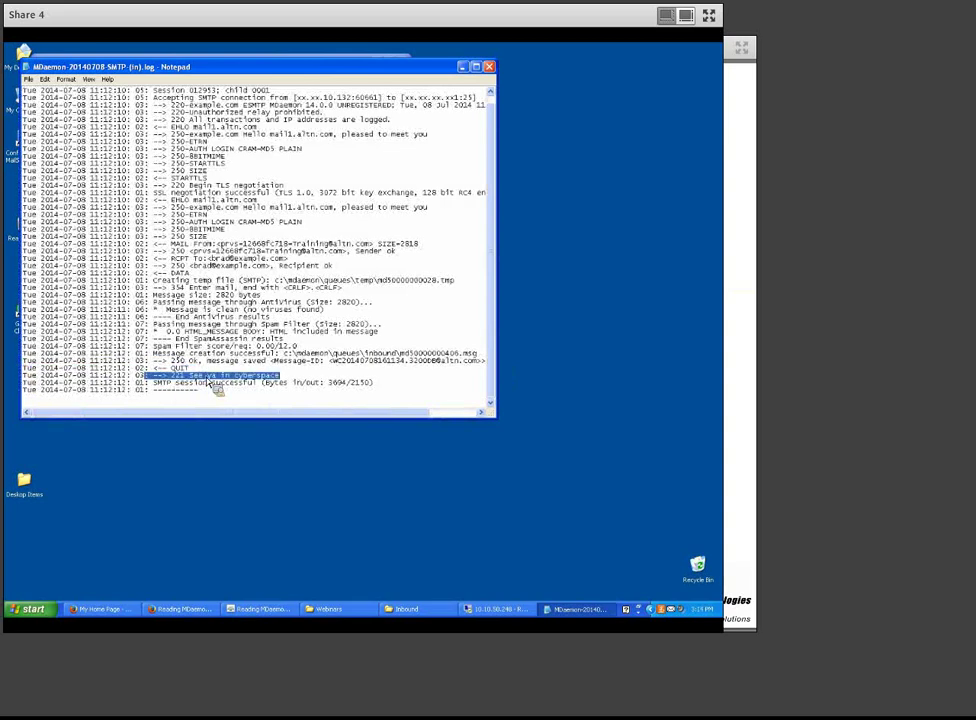
drag(303, 385, 382, 386)
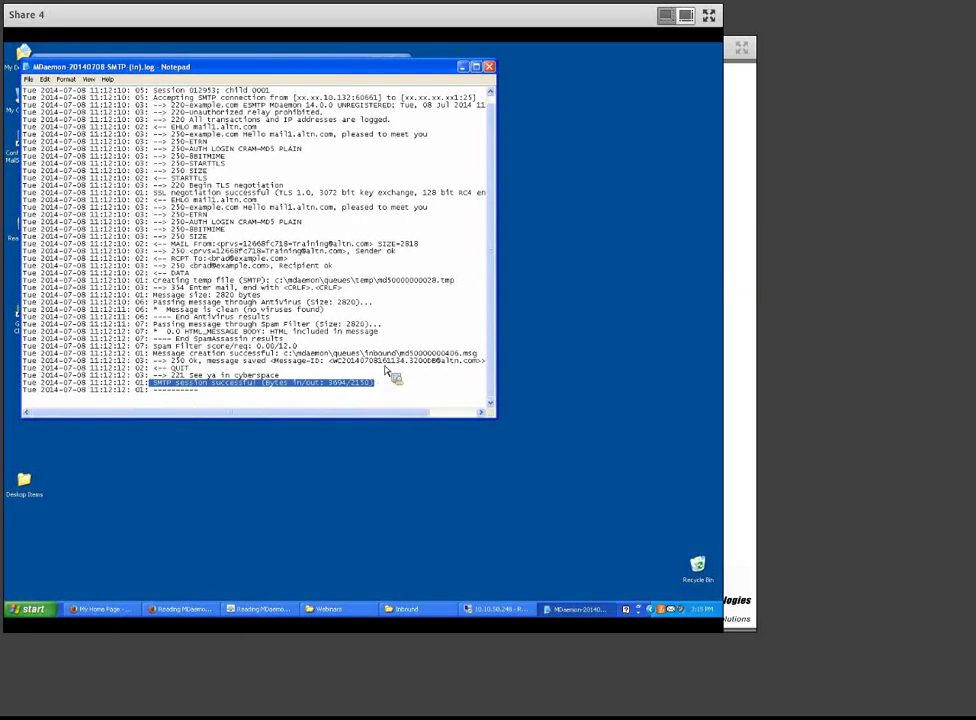
Highlight the inbound queue path in the message creation line, then open MDaemon-201407082-Routing.log and fit its window over the SMTP log
drag(284, 354, 474, 348)
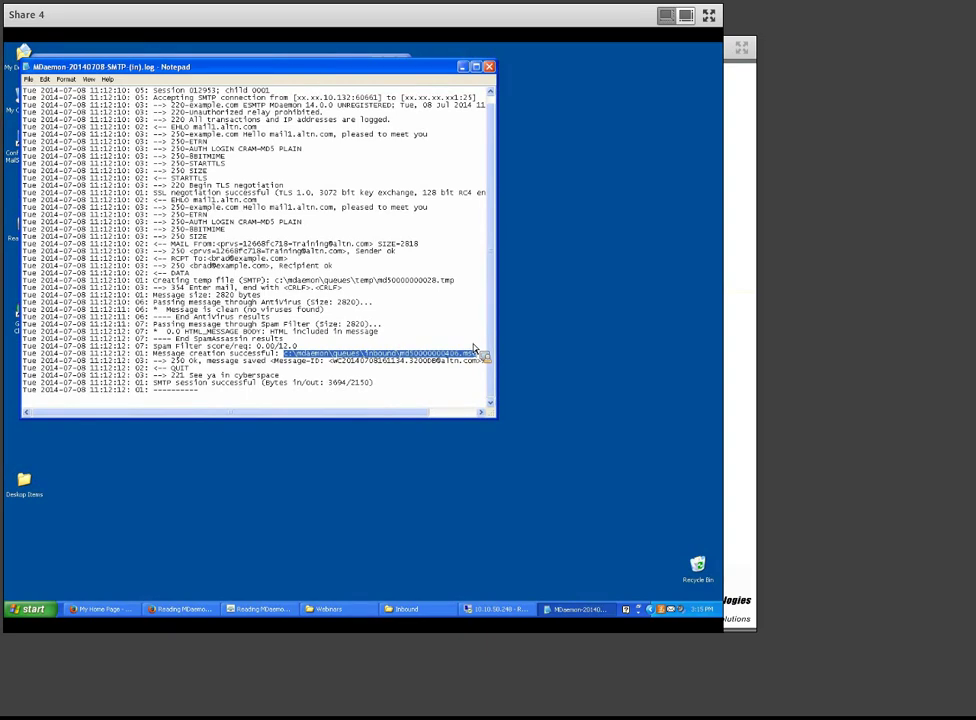
drag(474, 348, 205, 164)
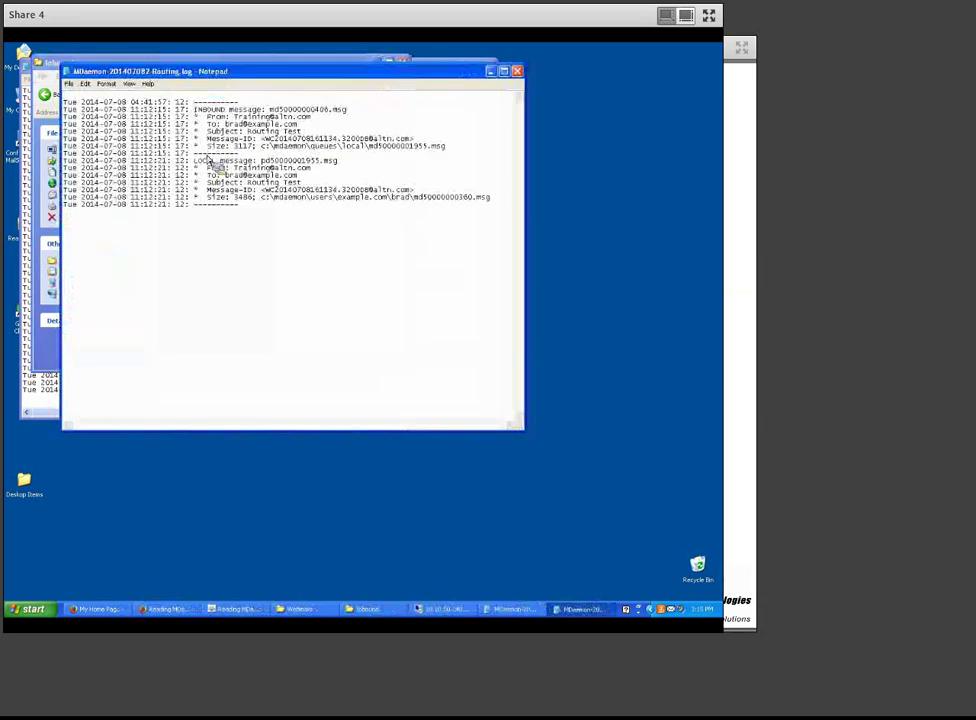
drag(258, 77, 216, 78)
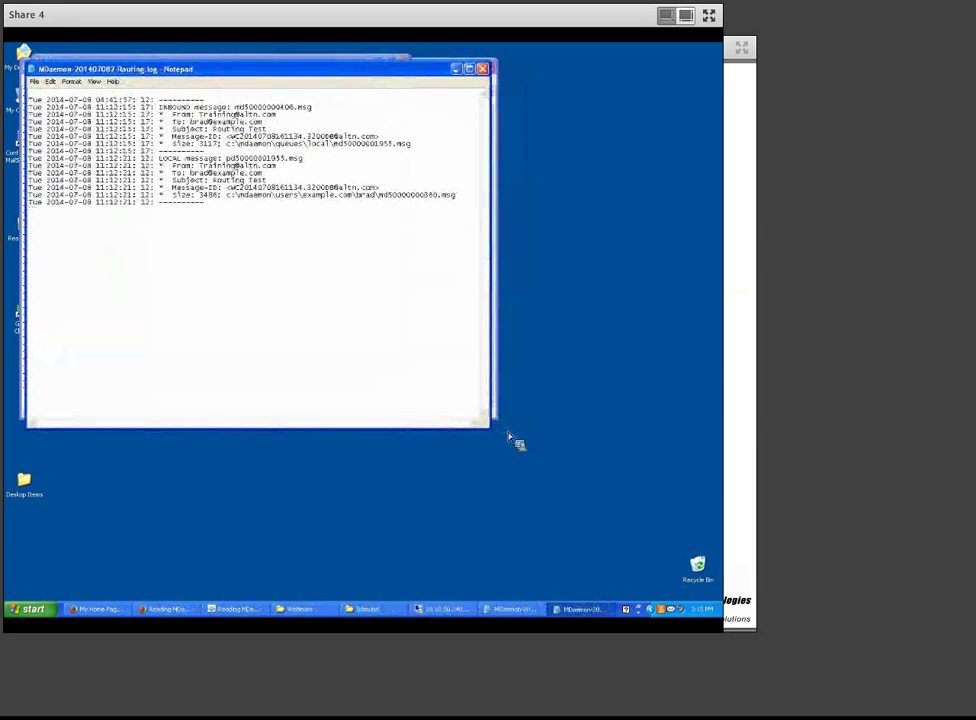
drag(492, 427, 477, 405)
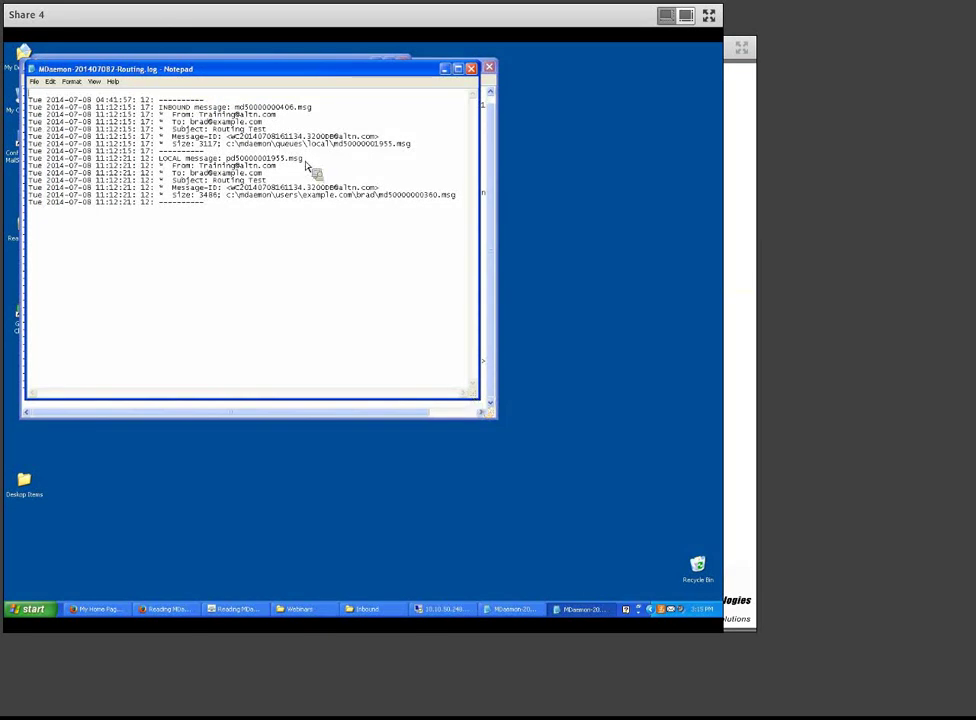
Highlight the INBOUND label, its .msg file name and the Message-ID in the routing log's first entry
double_click(176, 107)
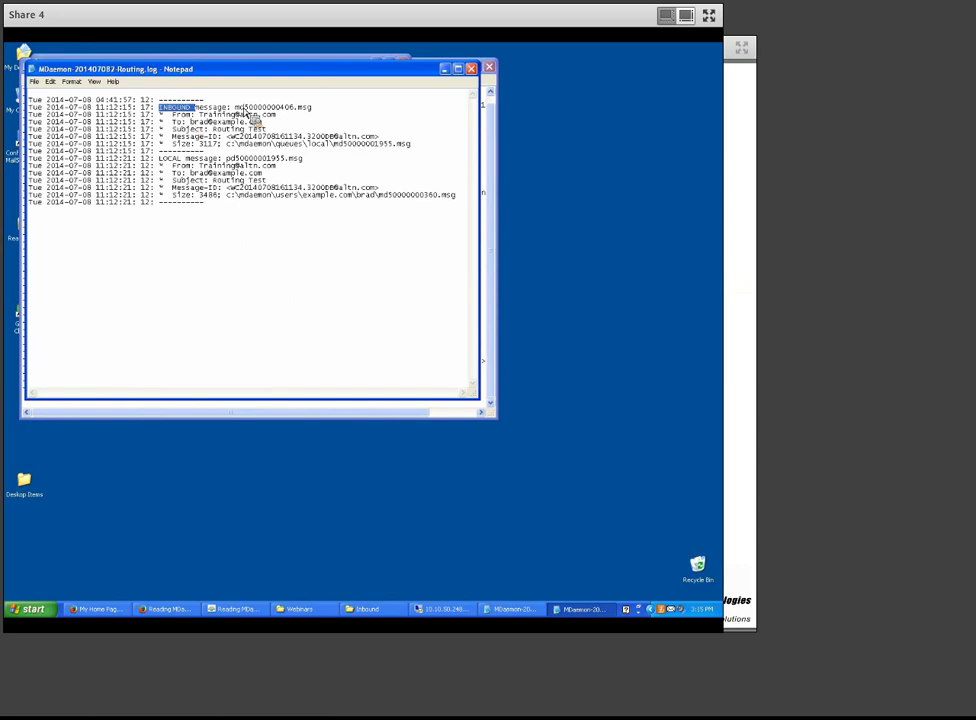
drag(236, 106, 330, 104)
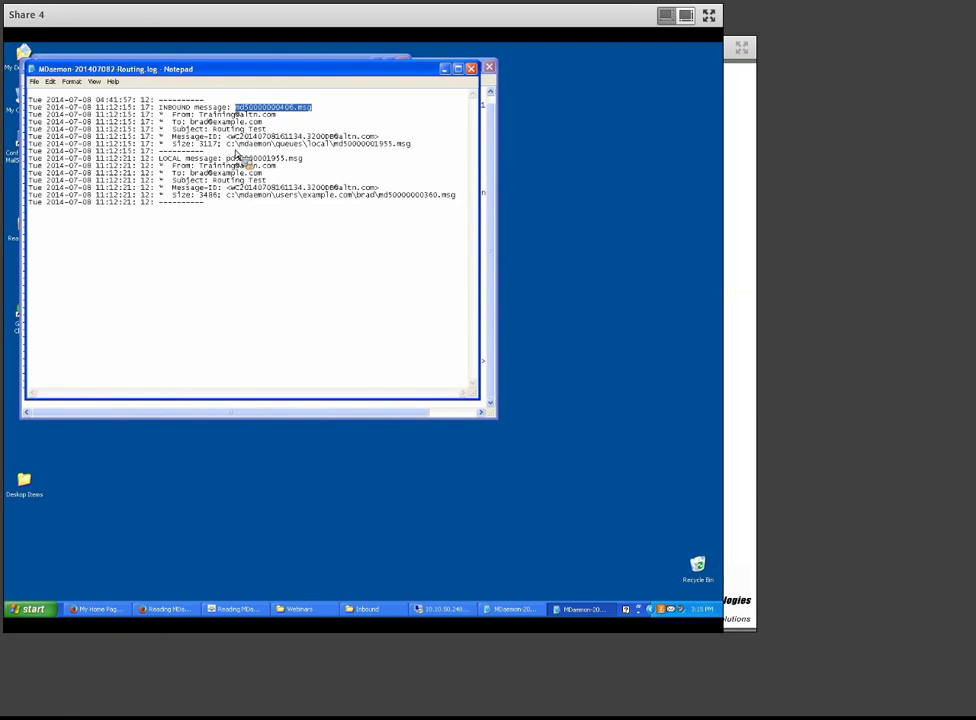
click(186, 120)
drag(229, 136, 330, 136)
drag(262, 150, 381, 145)
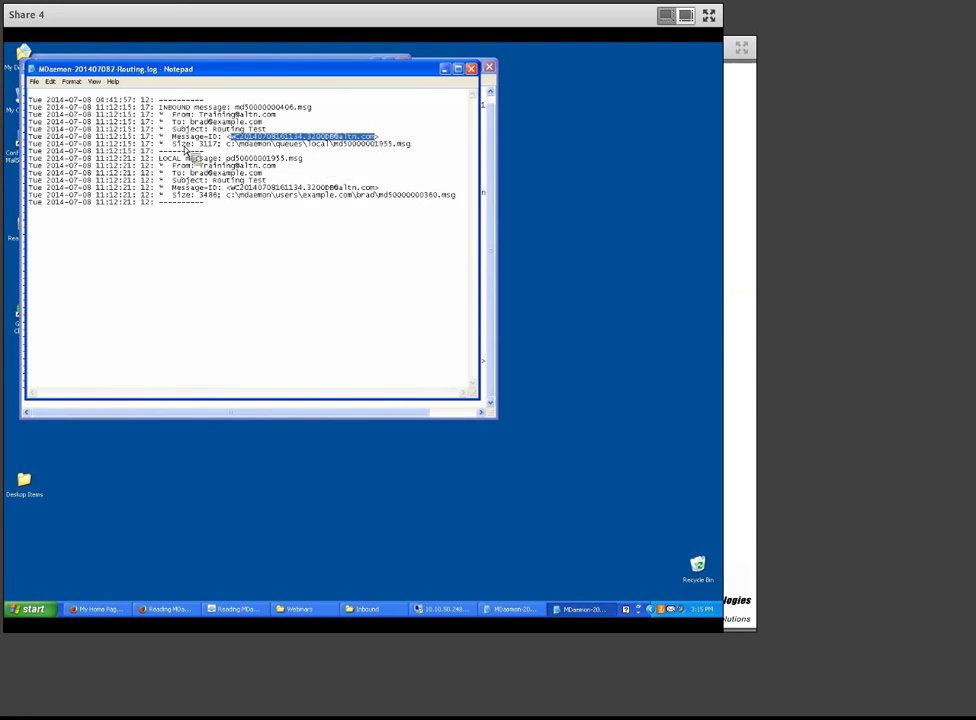
Highlight the inbound entry's size line and the parts of its local queue path, ending with the .msg file name
drag(172, 143, 278, 153)
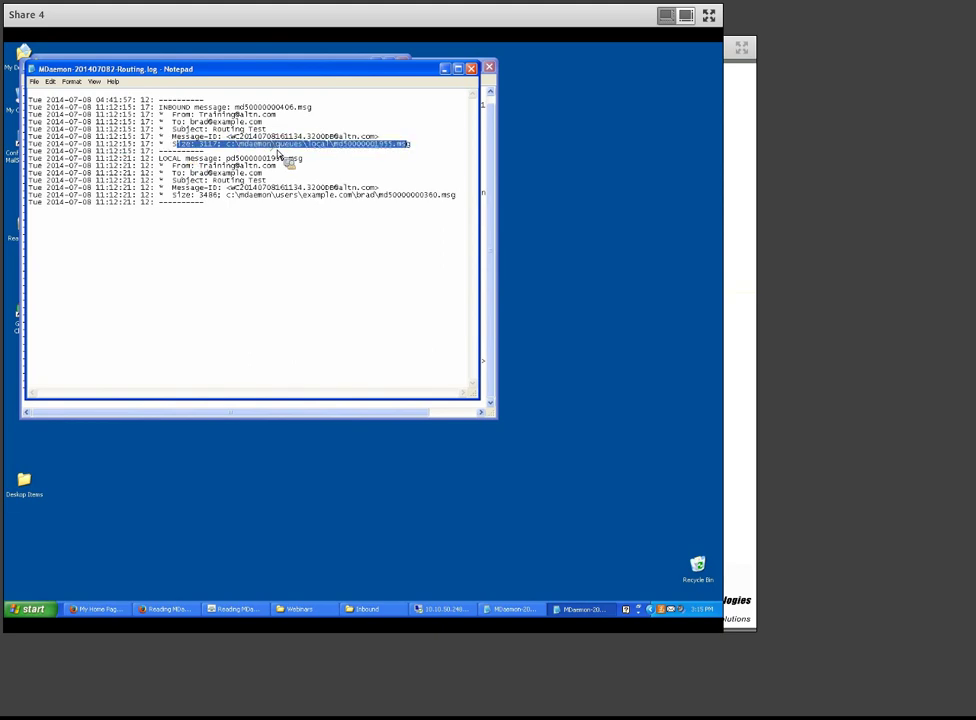
click(249, 148)
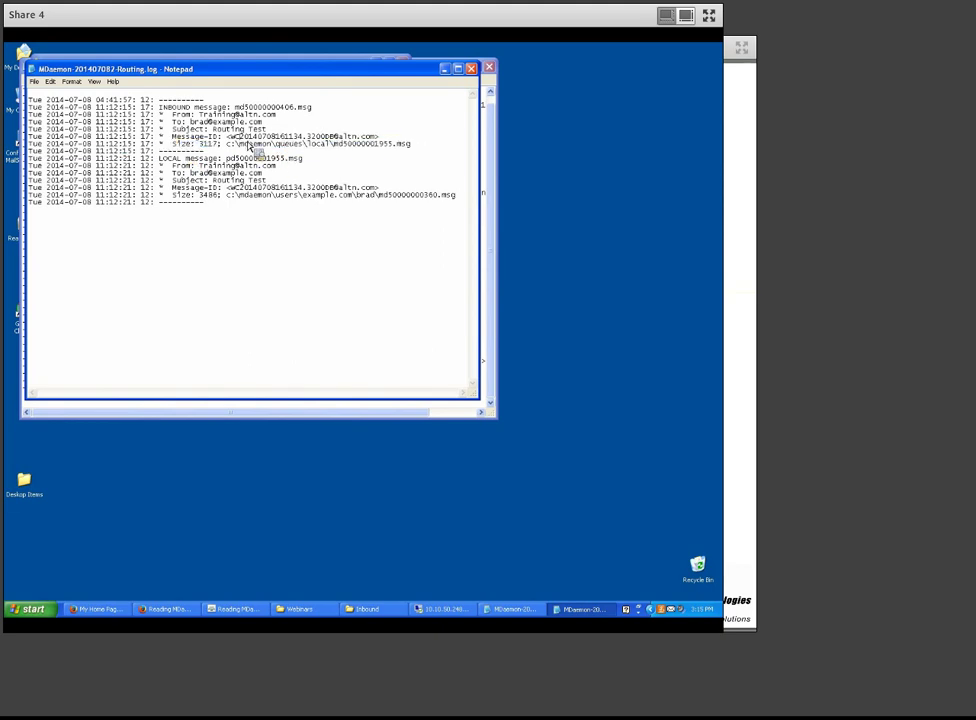
drag(172, 143, 398, 152)
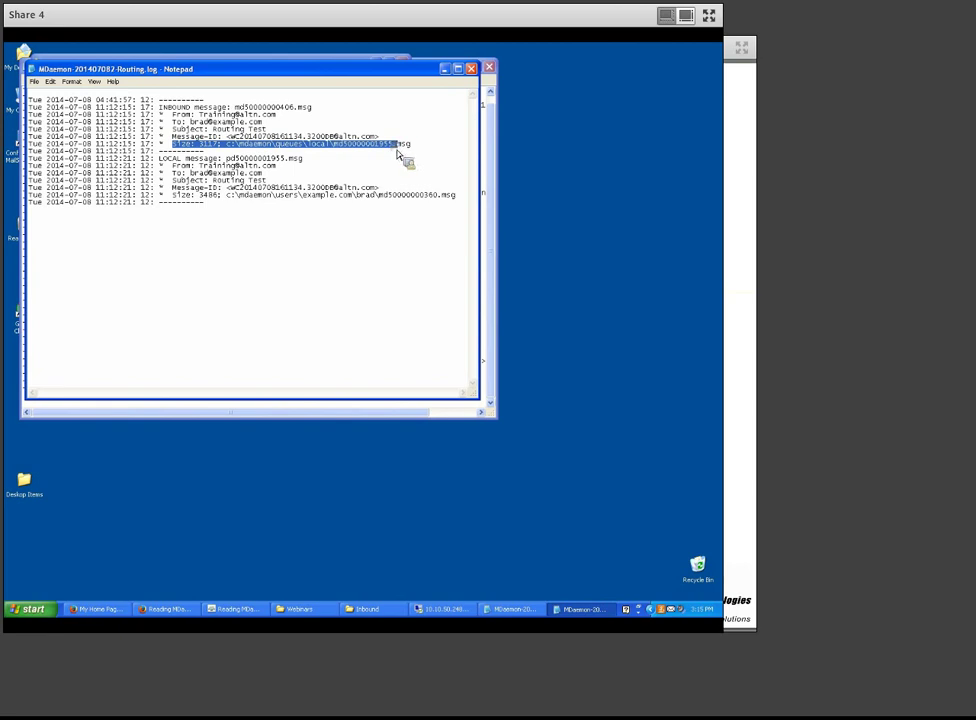
click(282, 153)
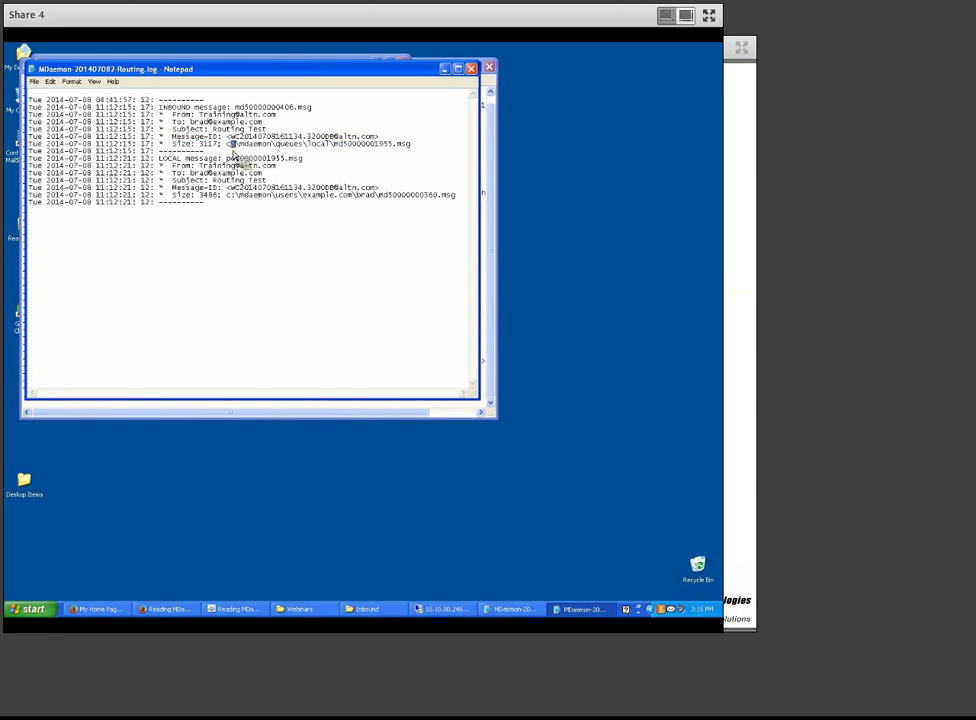
drag(233, 144, 220, 137)
double_click(253, 145)
double_click(290, 145)
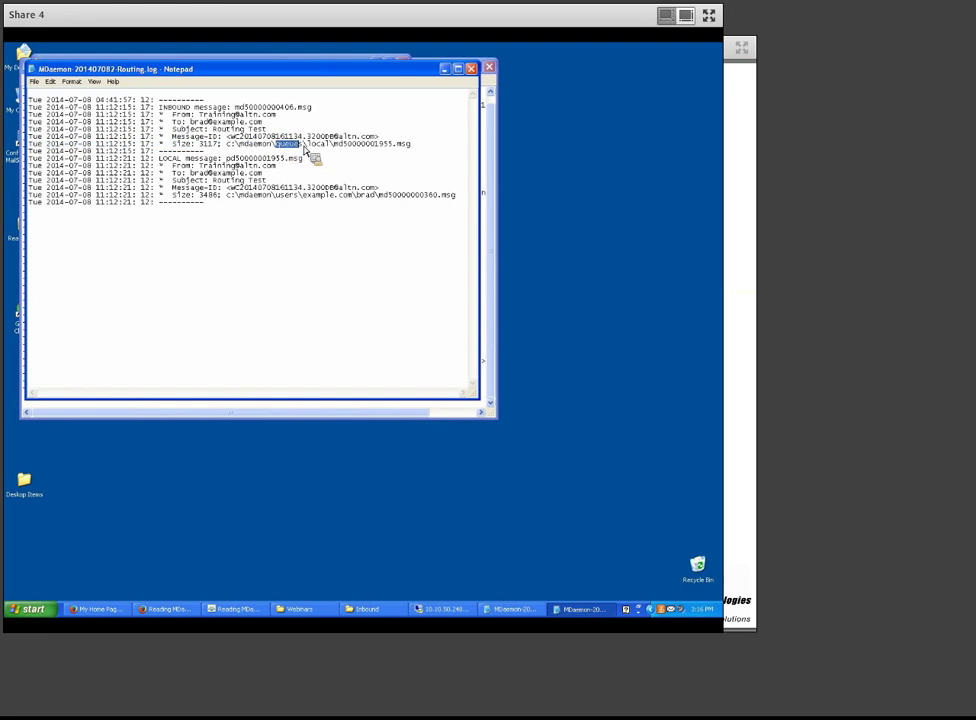
double_click(326, 145)
drag(334, 145, 418, 152)
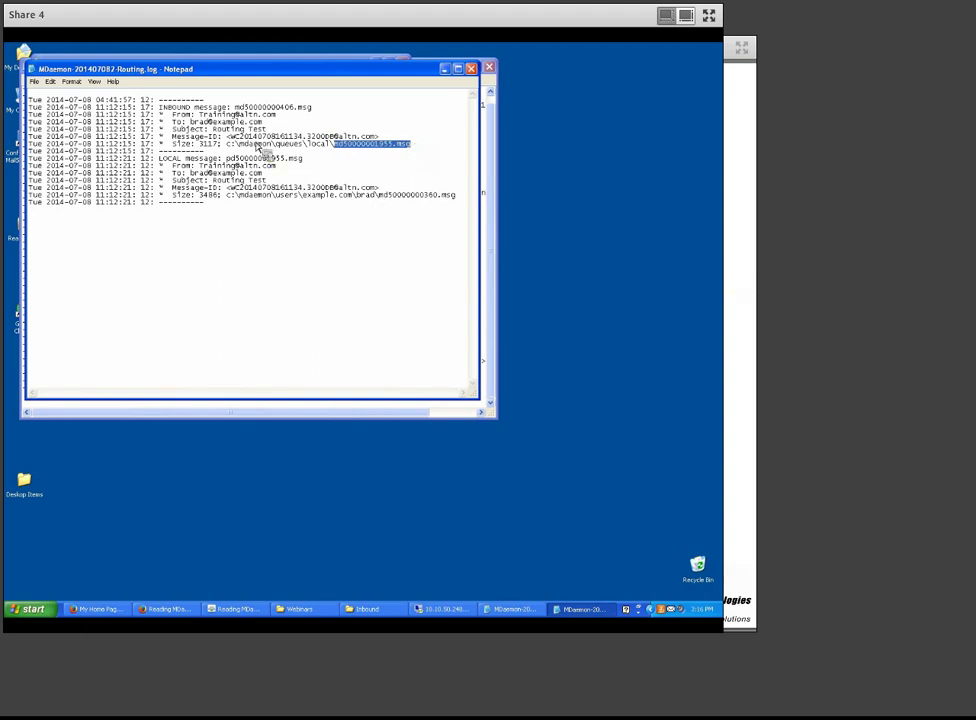
Highlight the Message-ID in the inbound and local entries to compare them, and the inbound entry's local queue path
drag(229, 137, 379, 145)
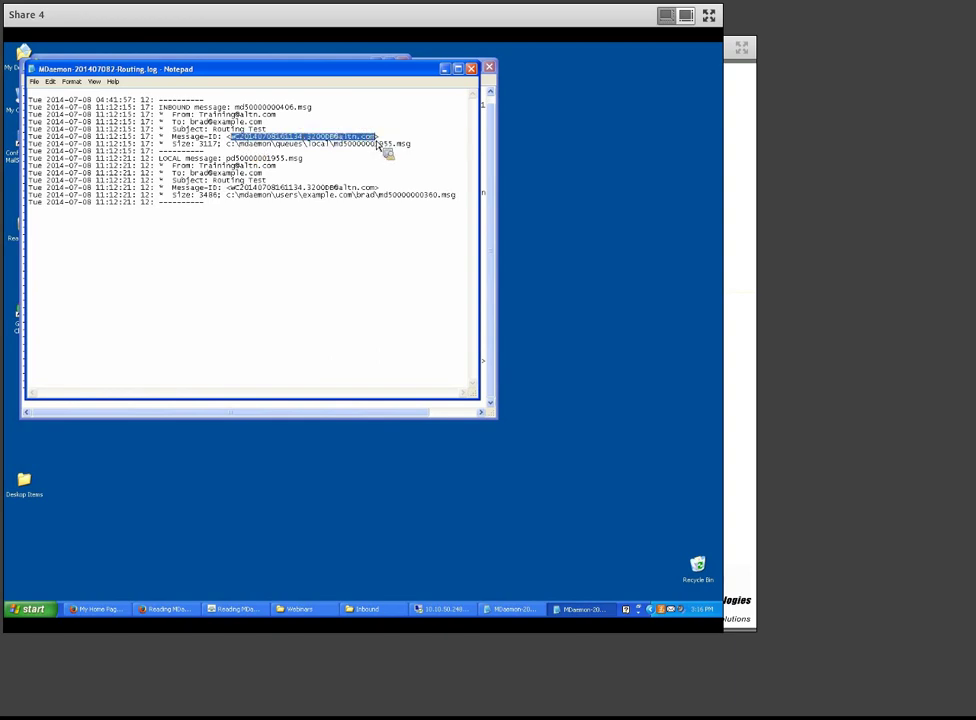
double_click(250, 197)
drag(247, 197, 378, 190)
drag(227, 144, 412, 145)
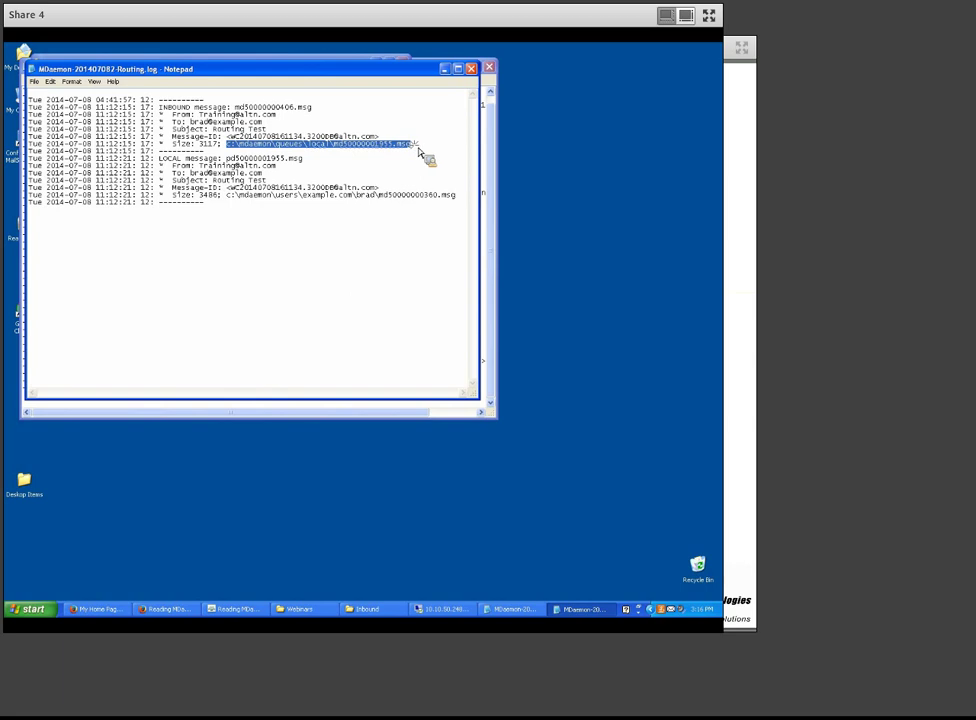
Highlight the LOCAL label and the message's destination path in the recipient's mailbox folder under c:\mdaemon\users\example.com
double_click(168, 160)
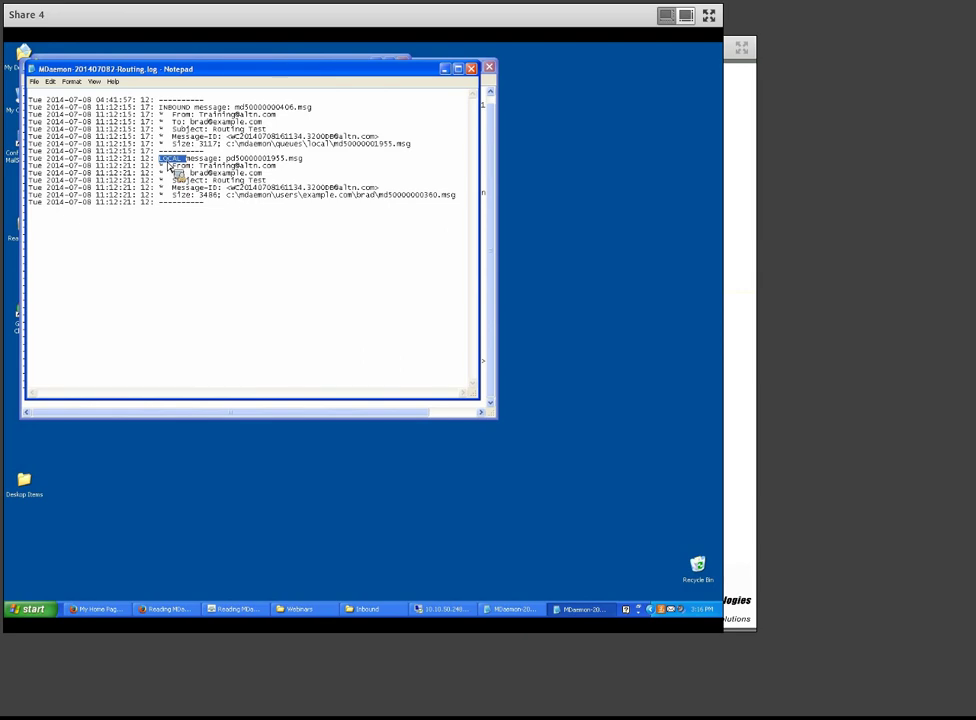
drag(227, 196, 463, 204)
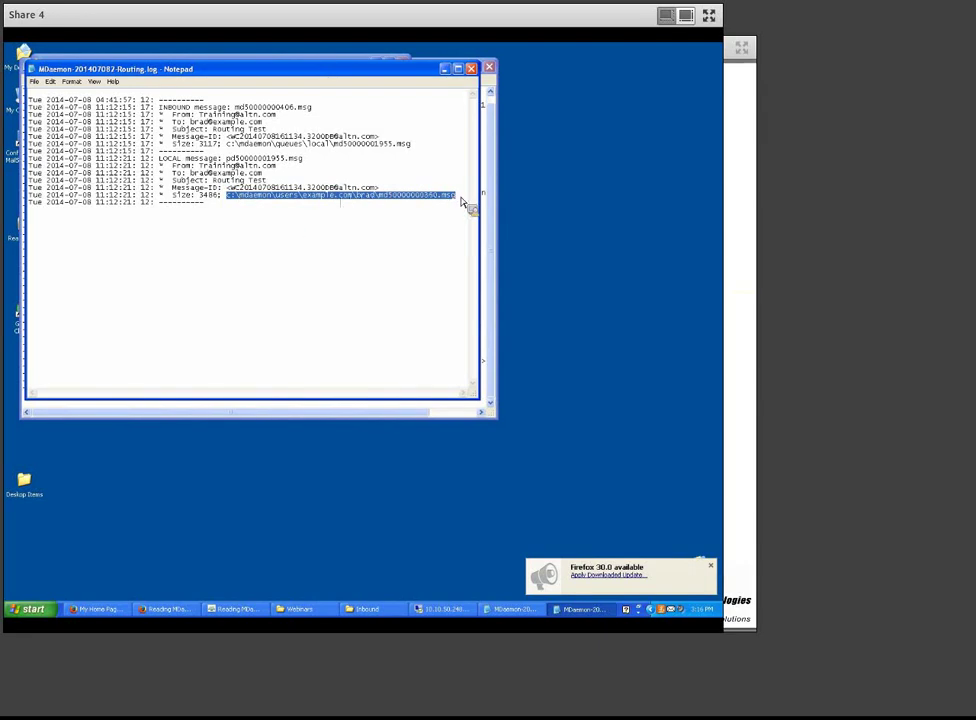
click(245, 230)
drag(242, 196, 344, 205)
click(344, 205)
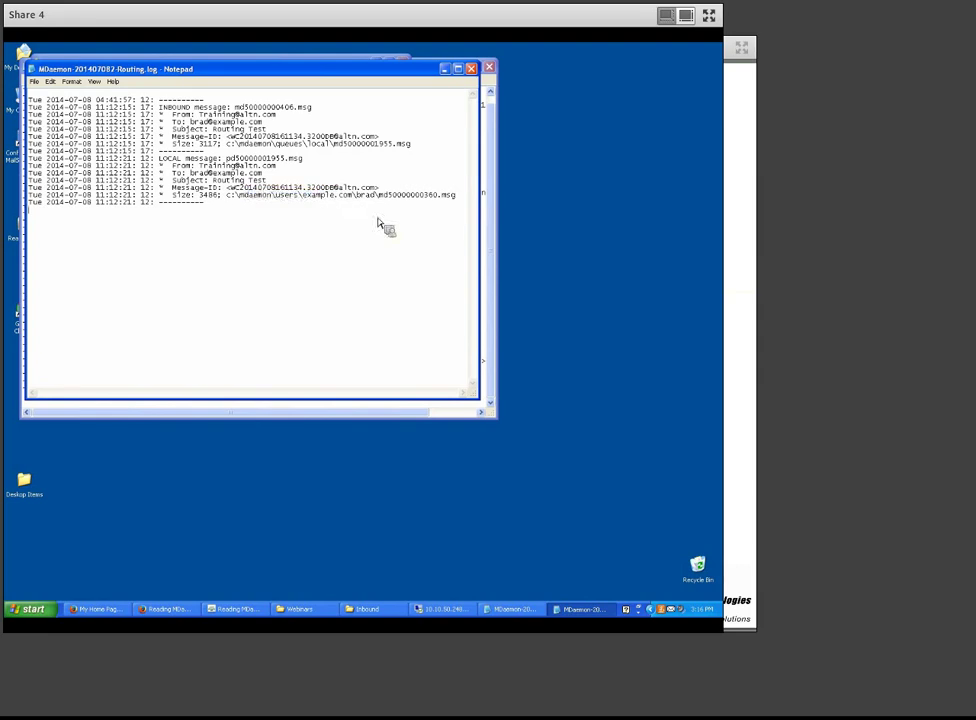
Highlight the .msg file name at the end of the mailbox path and the local entry's Message-ID
drag(333, 145, 460, 206)
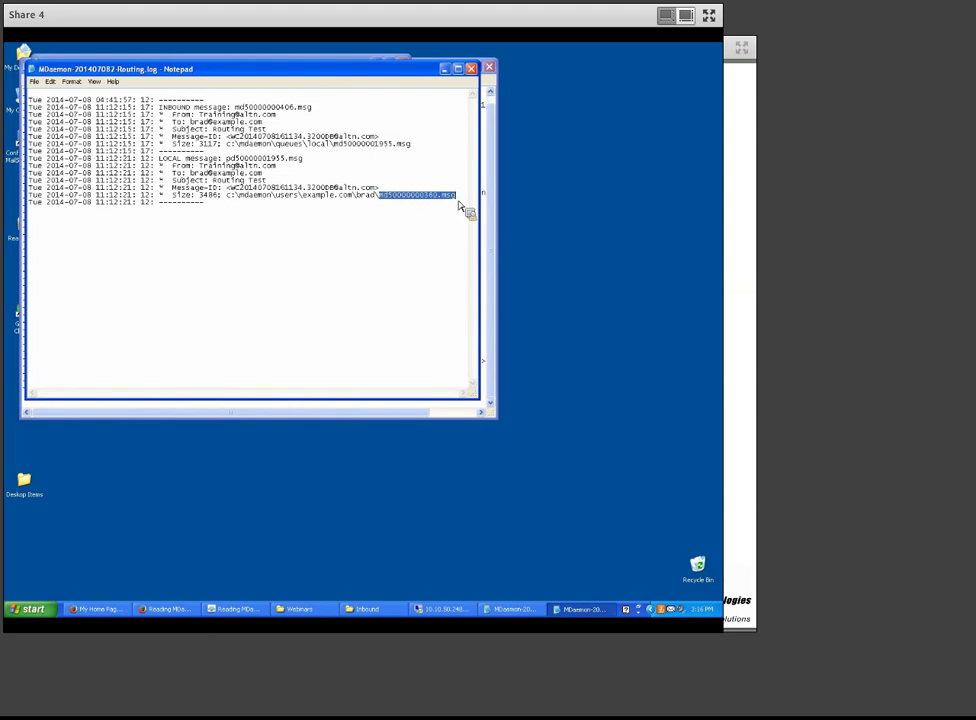
drag(456, 195, 188, 227)
drag(236, 202, 379, 198)
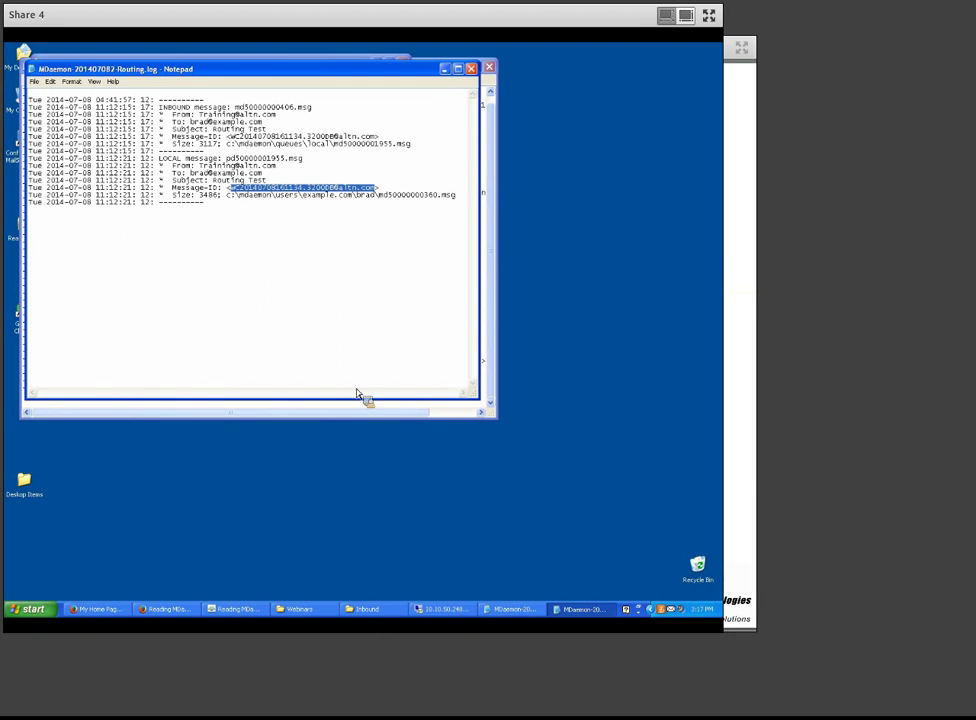
Open MDaemon-20140708-all.log from the Inbound folder and position its window over the other logs
key(alt+Tab)
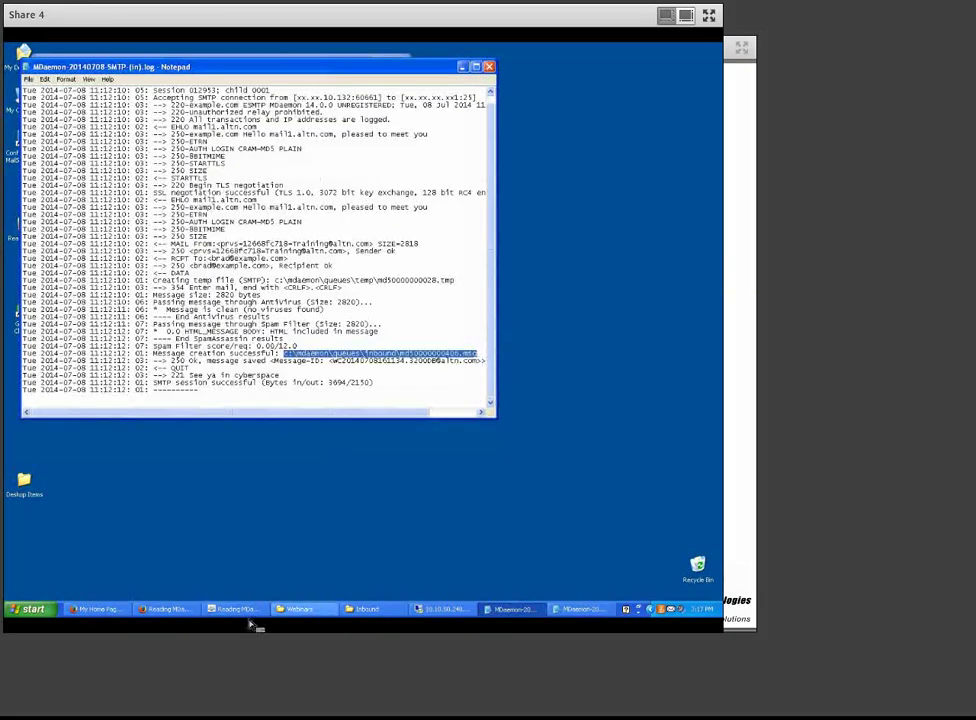
click(323, 613)
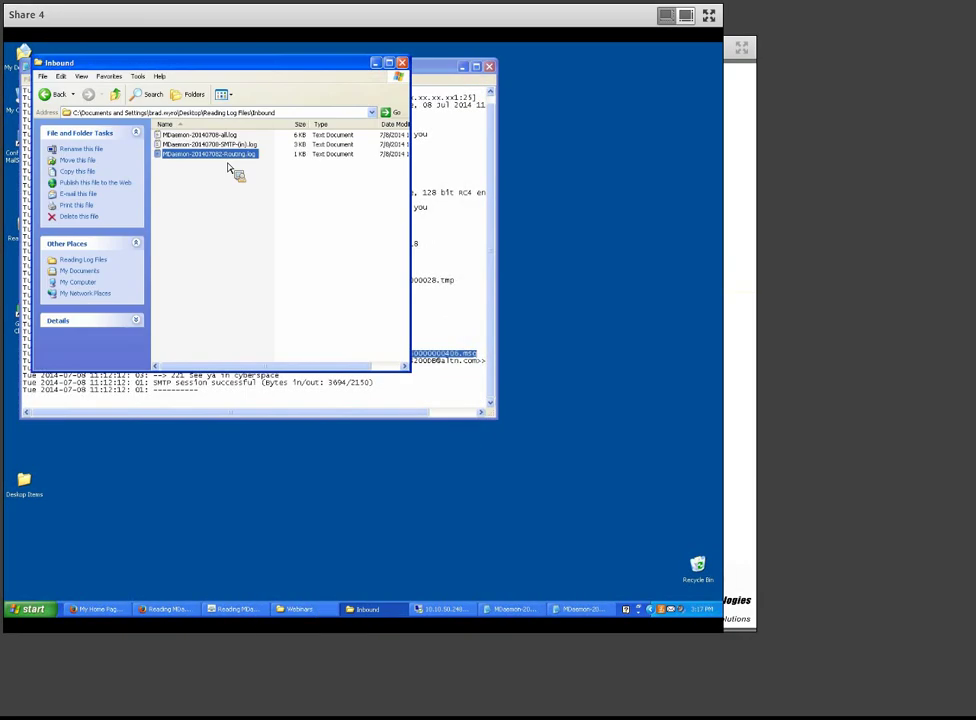
click(210, 135)
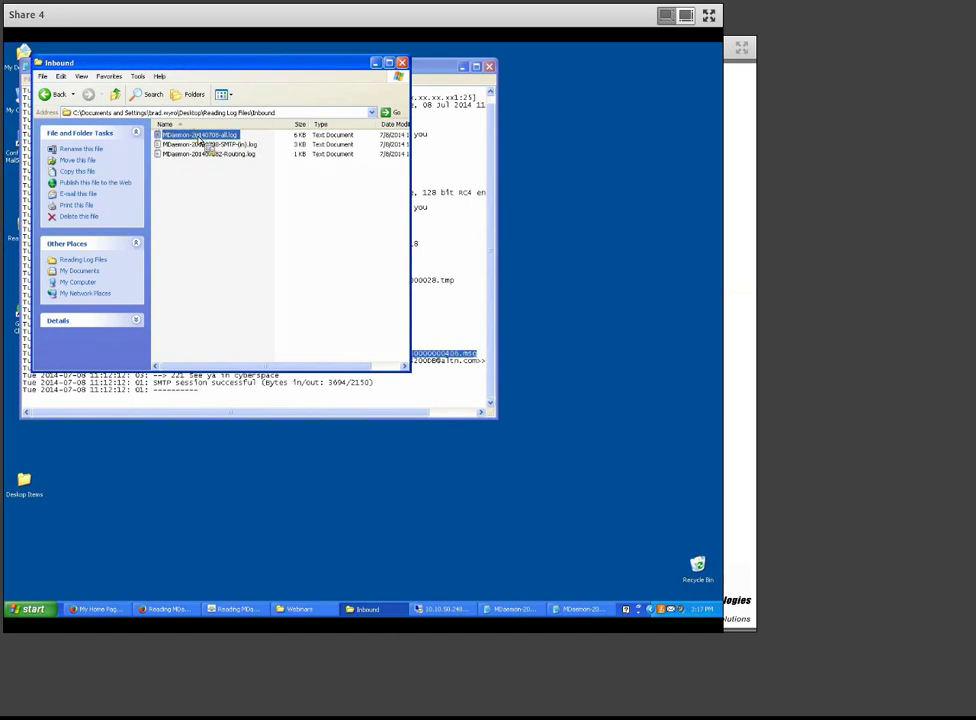
double_click(205, 137)
drag(295, 72, 268, 70)
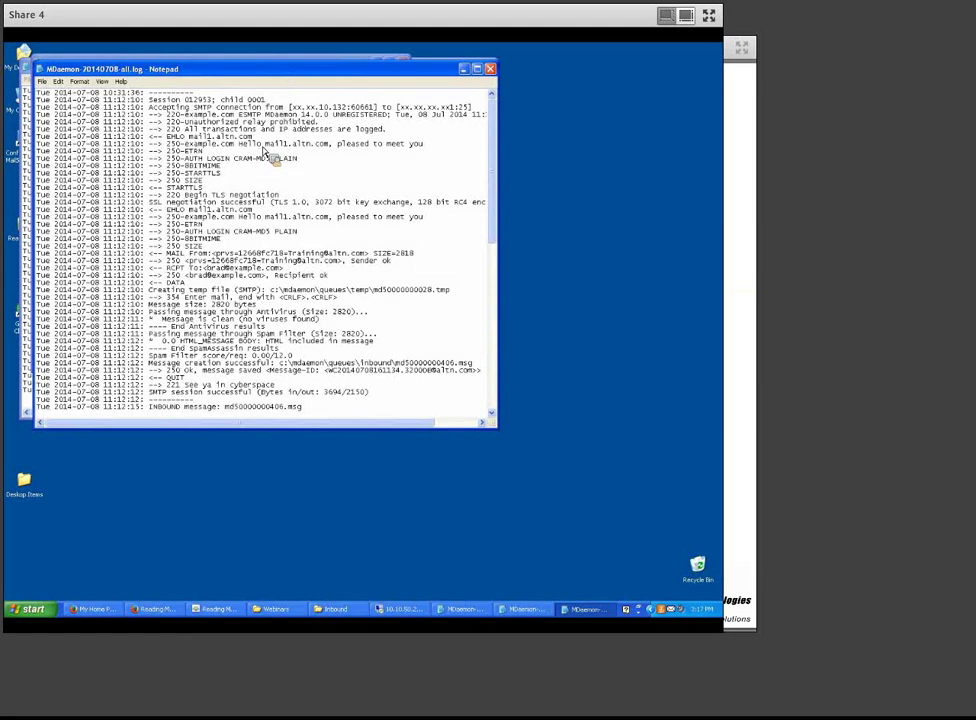
Highlight the SMTP connection, SSL negotiation, MAIL From and RCPT To lines in the all log
drag(149, 107, 473, 118)
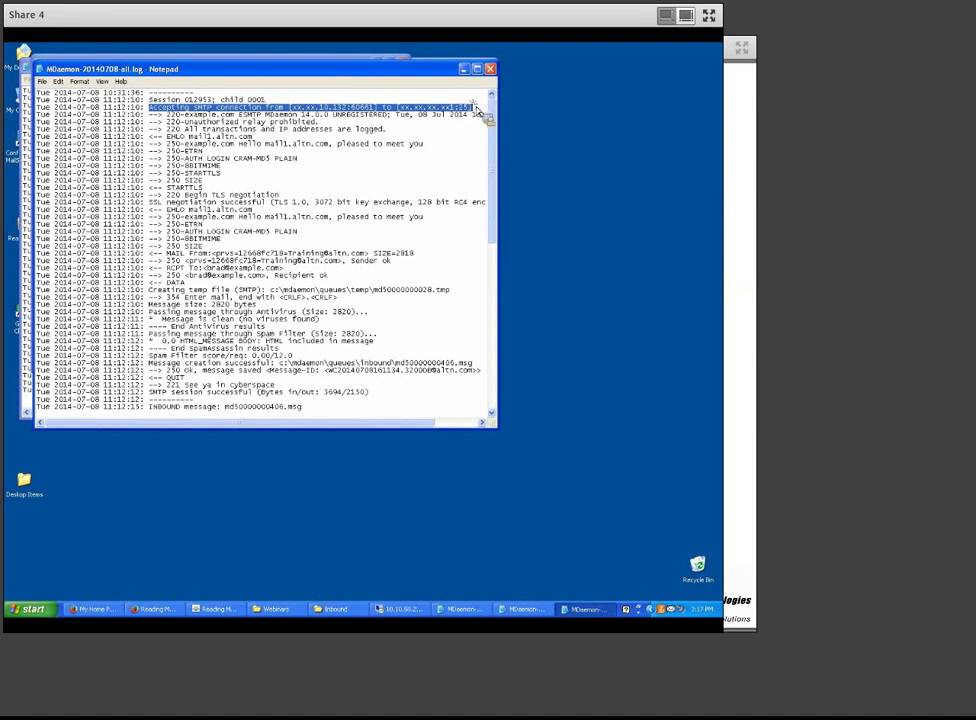
drag(149, 202, 470, 204)
scroll(230, 190, down, 2)
scroll(208, 254, down, 1)
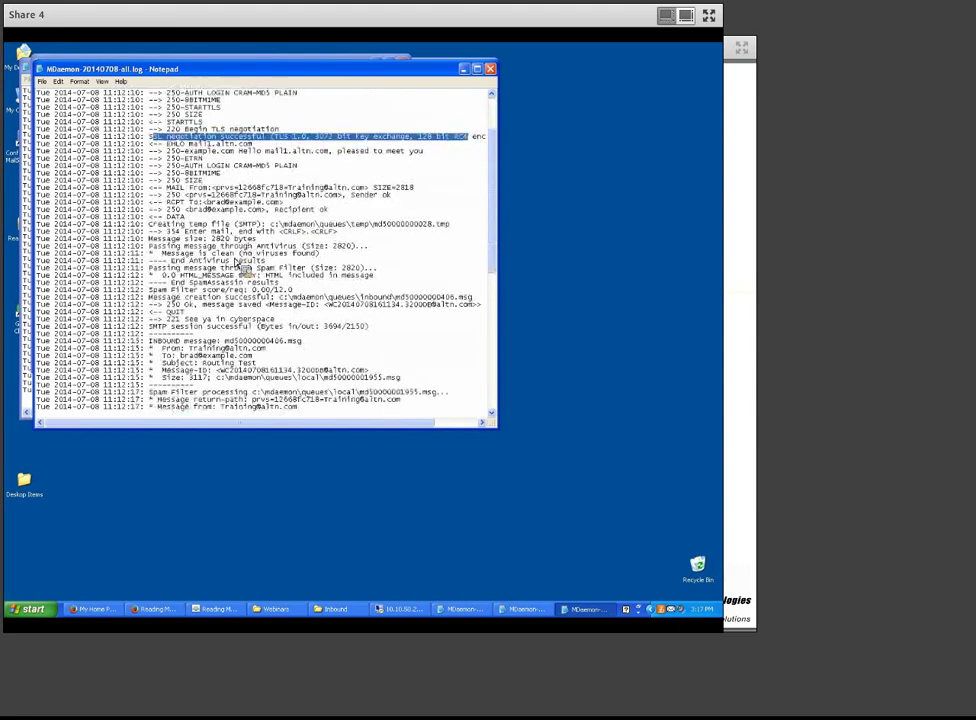
scroll(213, 259, down, 1)
drag(166, 165, 316, 174)
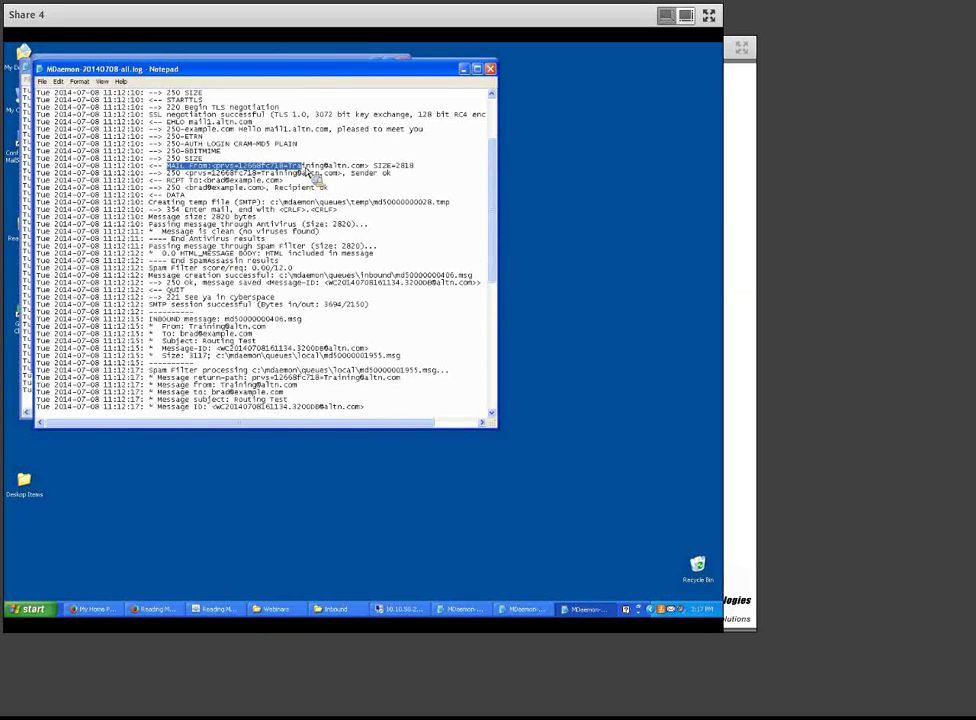
click(212, 172)
drag(213, 166, 166, 180)
Highlight the antivirus scan line and the spam filter score line, including its score and required threshold, in the all log
scroll(216, 226, down, 2)
scroll(168, 224, down, 2)
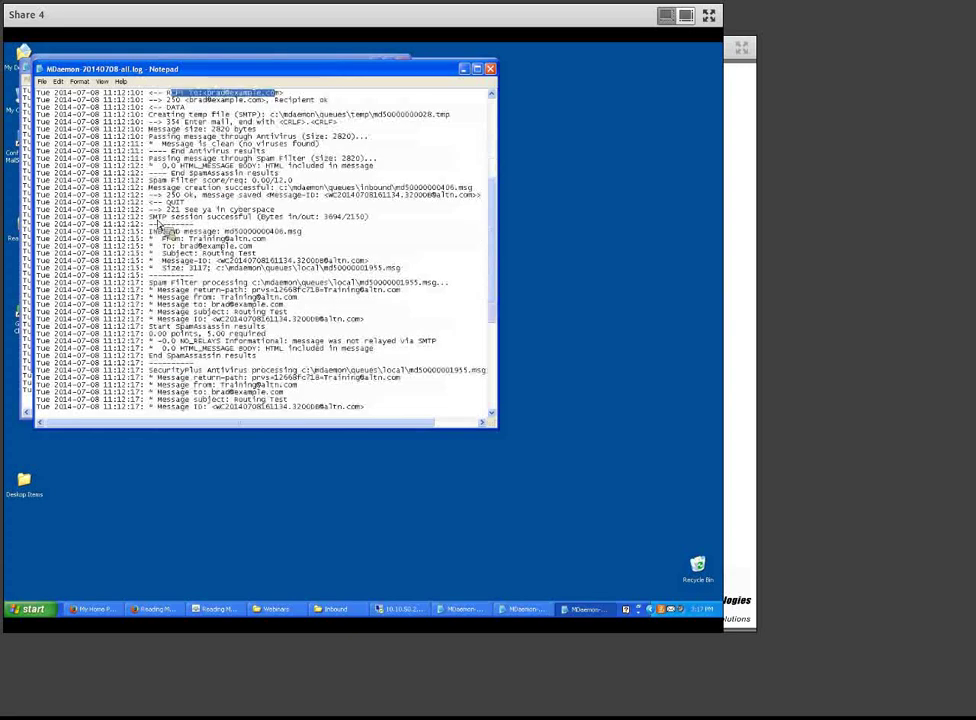
drag(148, 136, 338, 136)
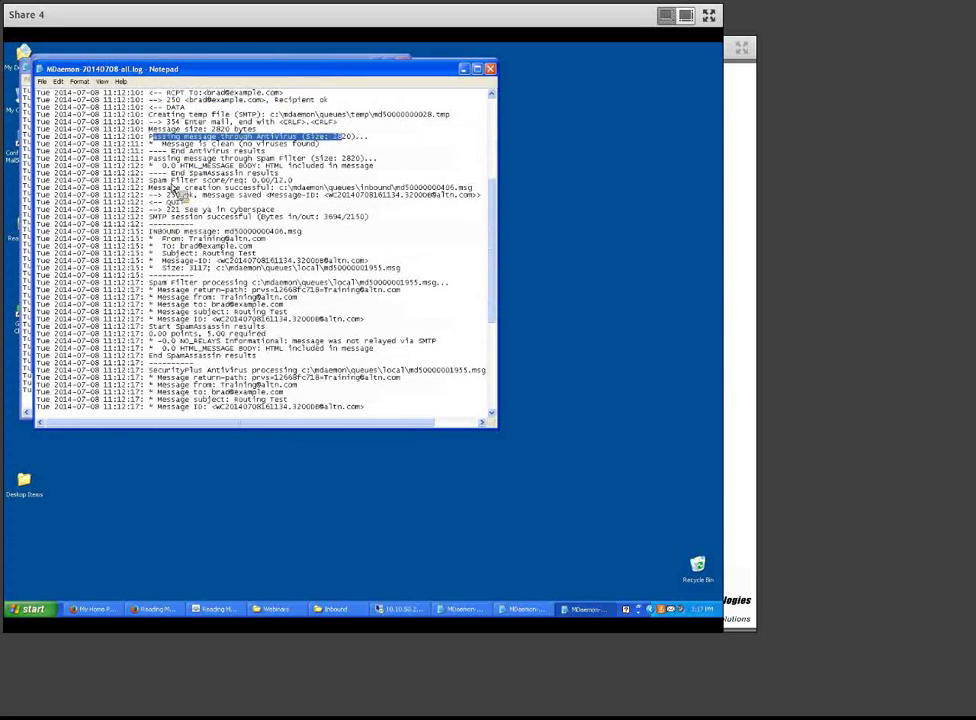
click(172, 188)
drag(154, 180, 312, 184)
scroll(312, 184, down, 1)
drag(253, 159, 267, 160)
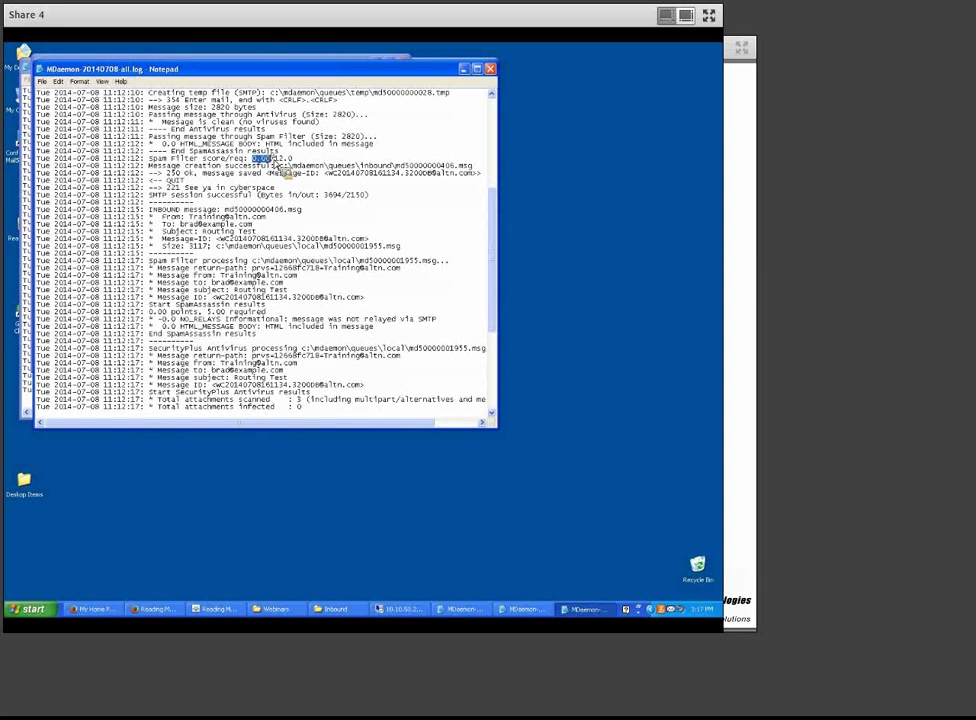
double_click(284, 159)
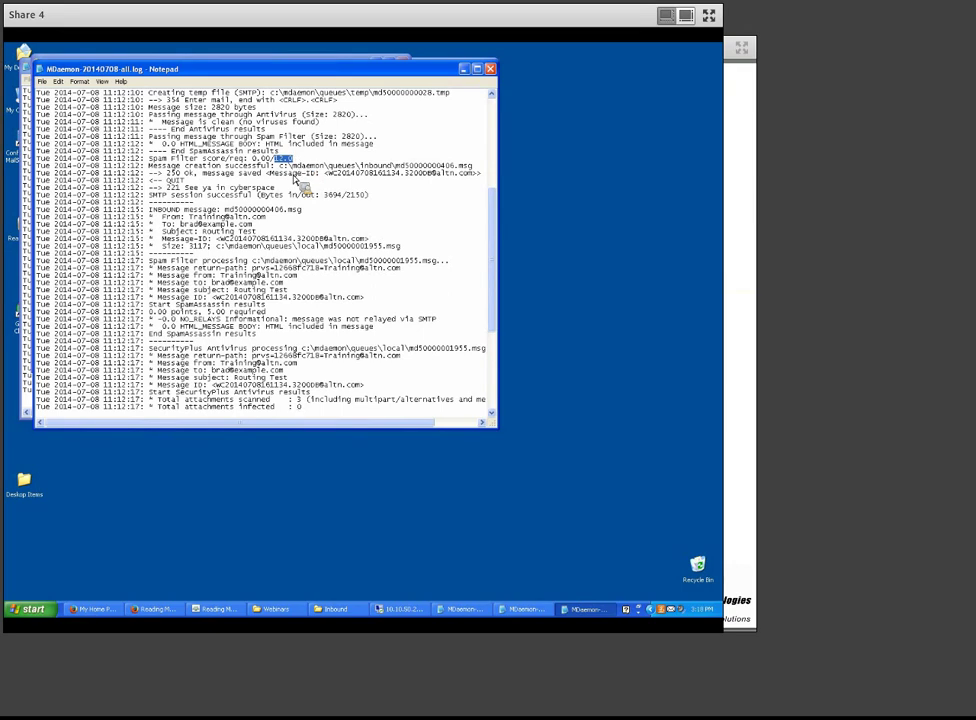
Highlight the inbound queue file path, the SMTP session successful line and the saved message's Message-ID in the all log
drag(278, 166, 472, 176)
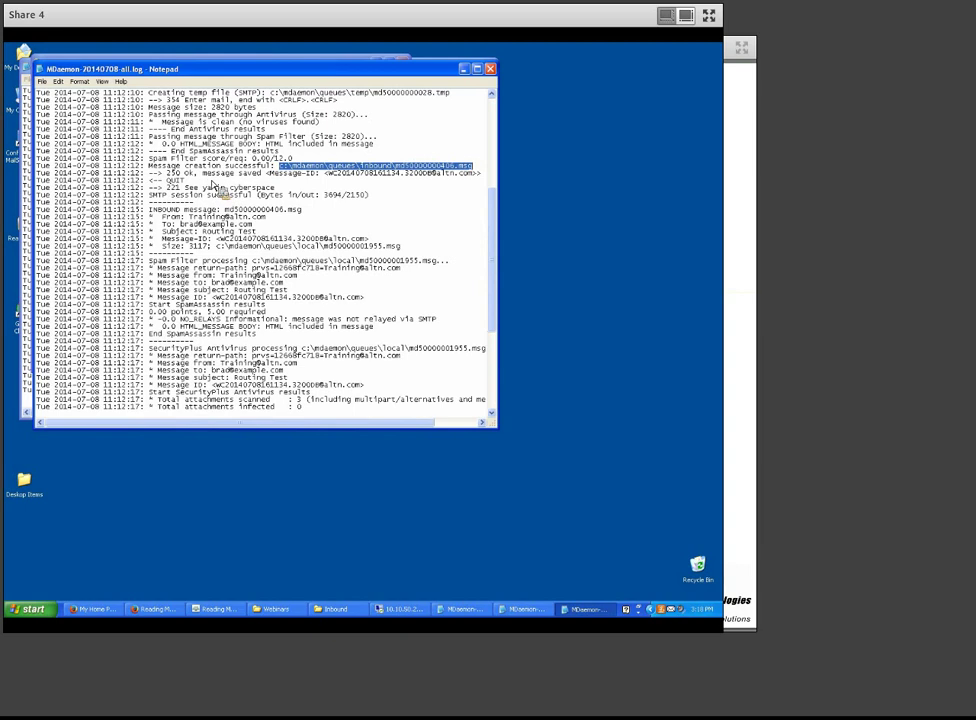
drag(150, 194, 368, 195)
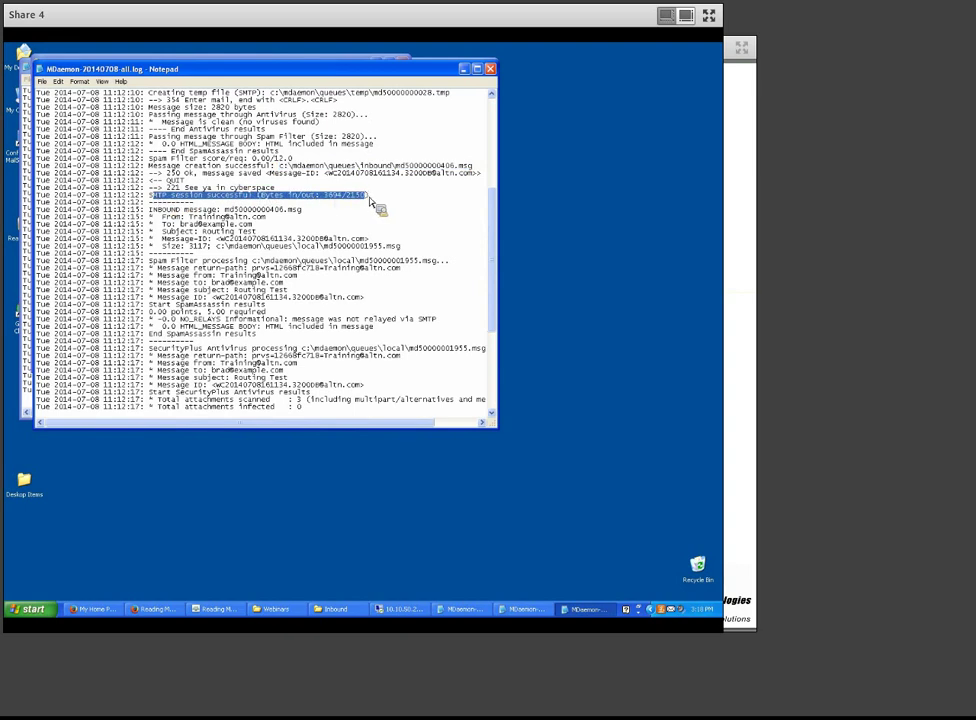
scroll(321, 228, down, 1)
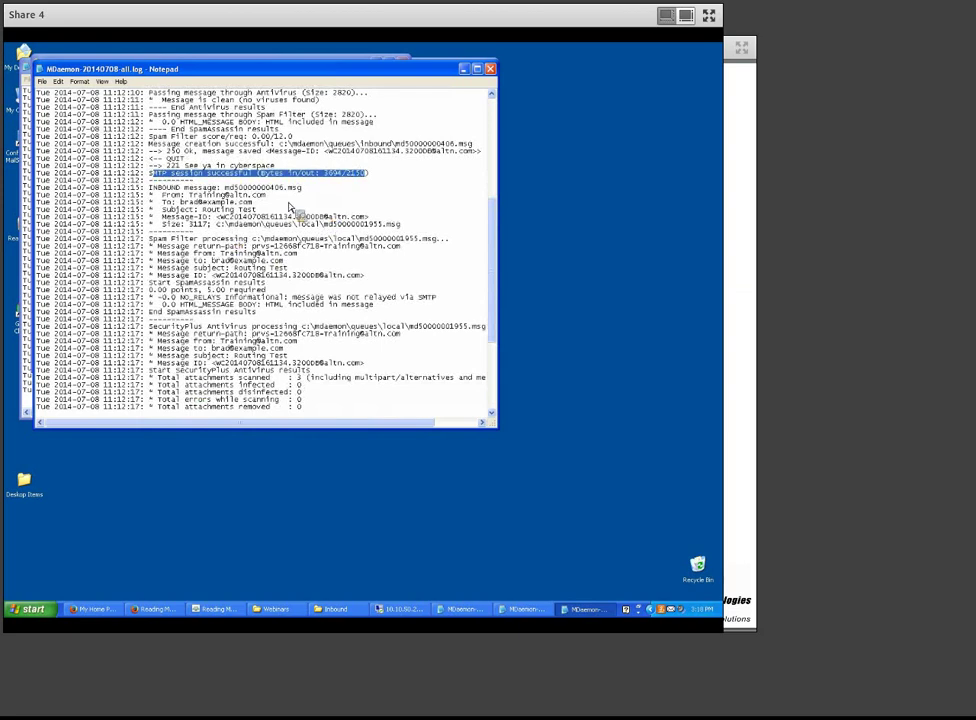
drag(326, 151, 408, 151)
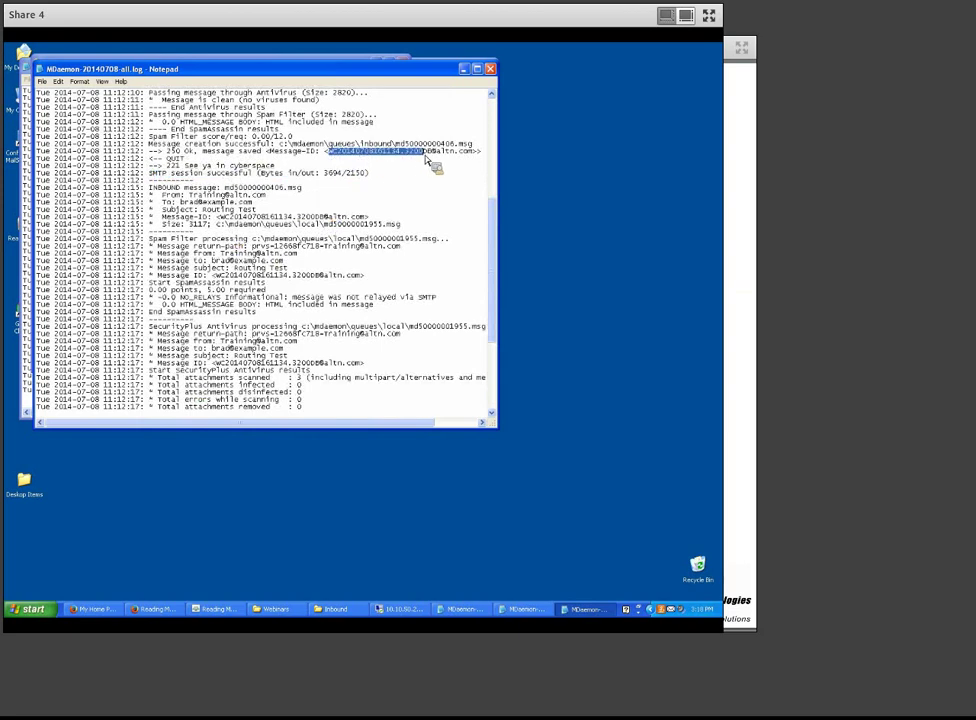
Select the saved message's full Message-ID in the all log and find its next occurrence further down
click(371, 162)
drag(327, 151, 478, 162)
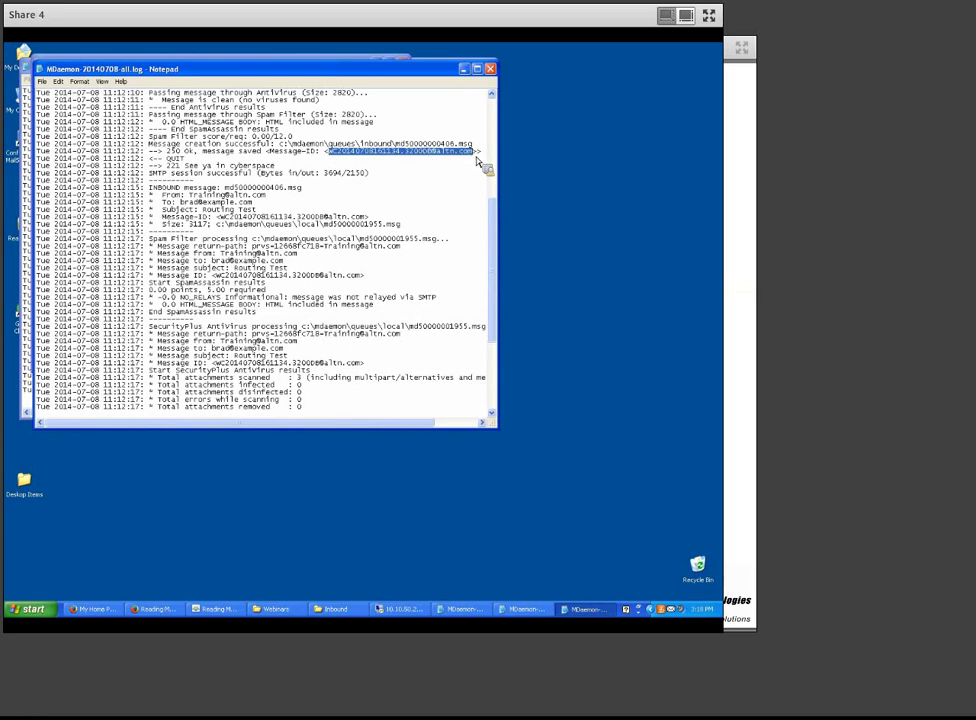
click(58, 81)
click(58, 81)
click(58, 81)
click(72, 150)
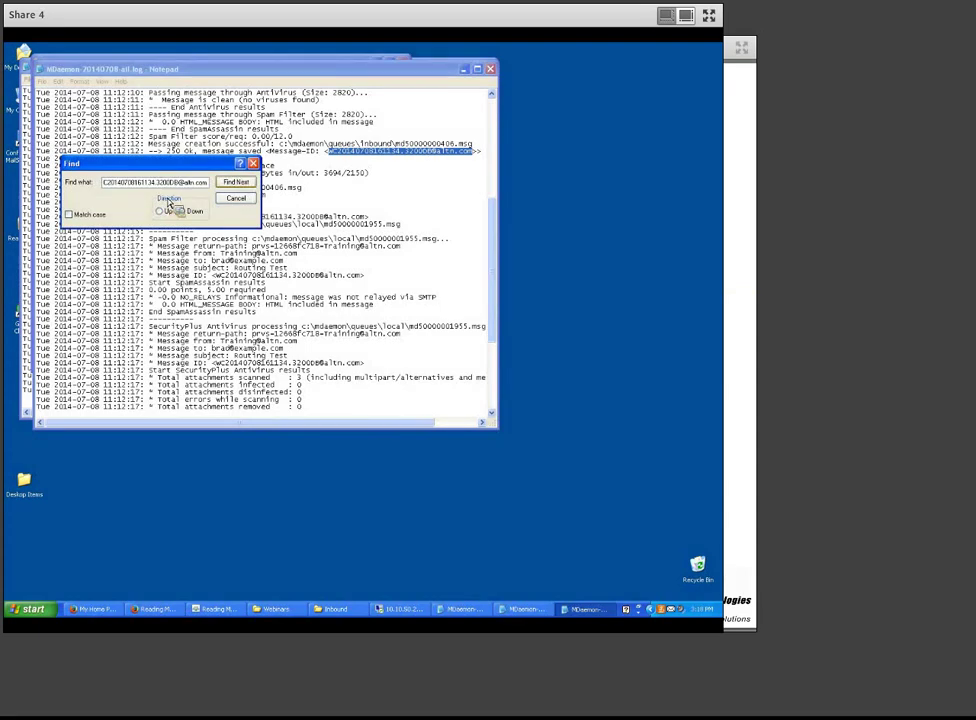
click(230, 182)
Continue finding the Message-ID down through the spam filter, SecurityPlus antivirus, content filter and LOCAL message entries, and close the search
drag(200, 164, 369, 106)
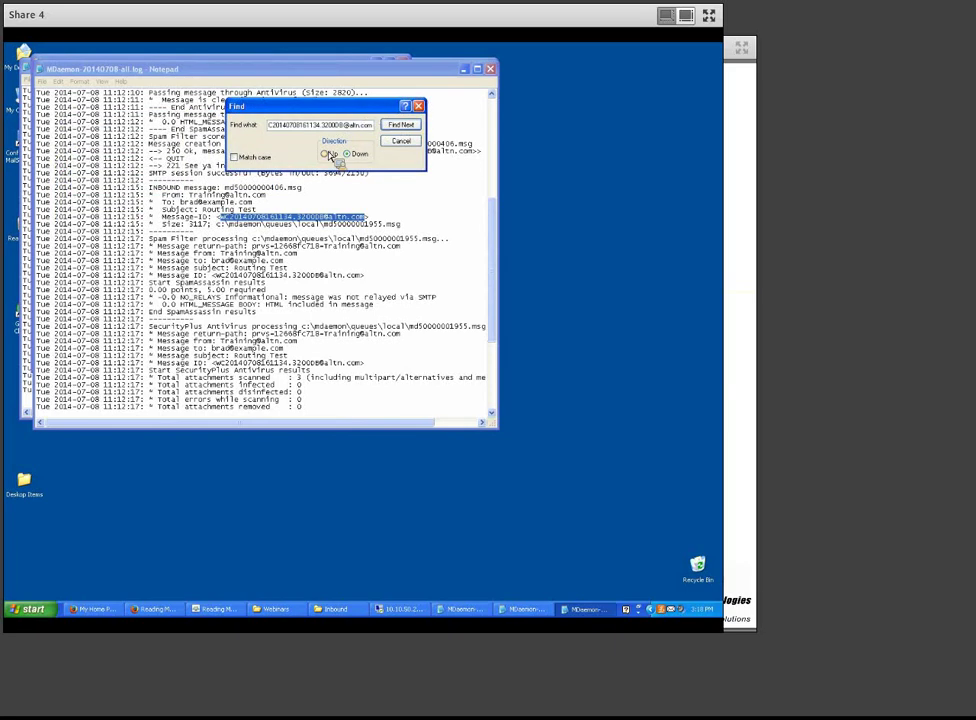
click(402, 125)
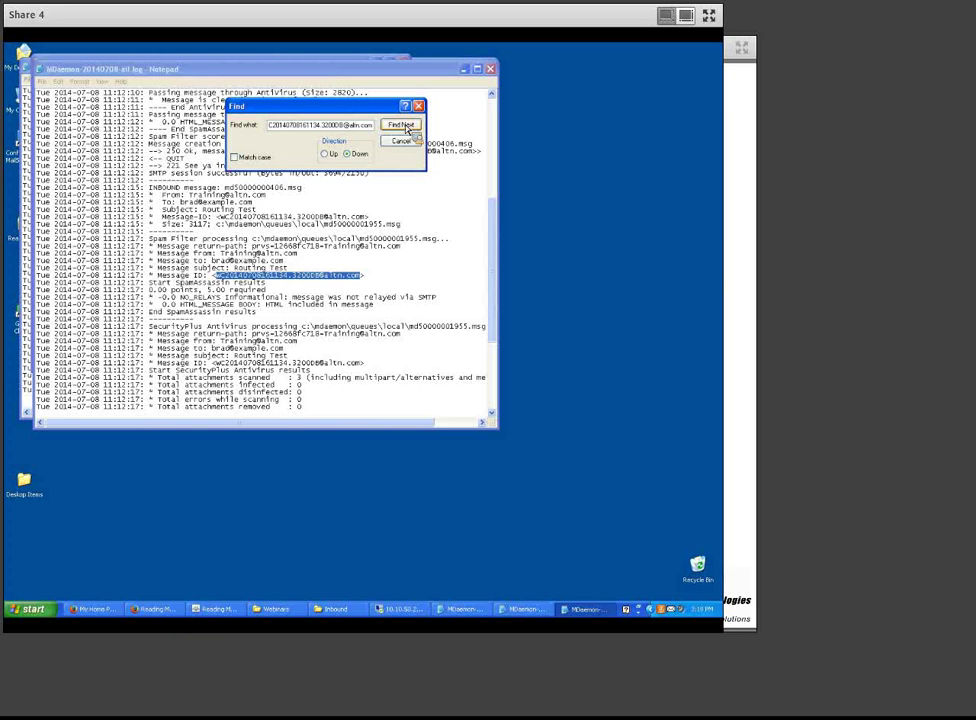
click(402, 125)
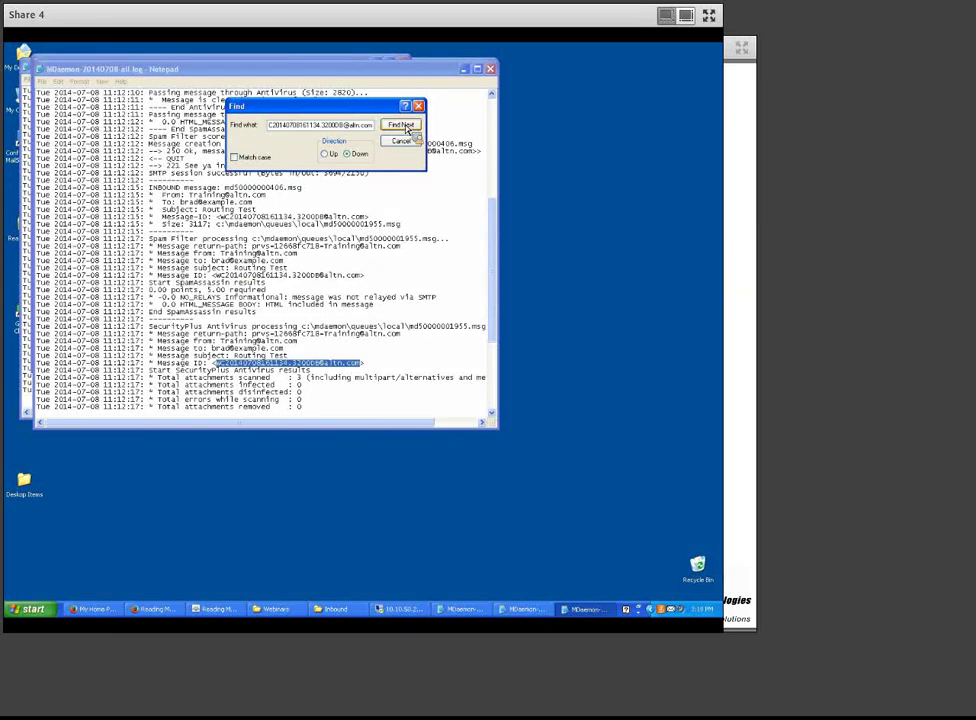
click(402, 125)
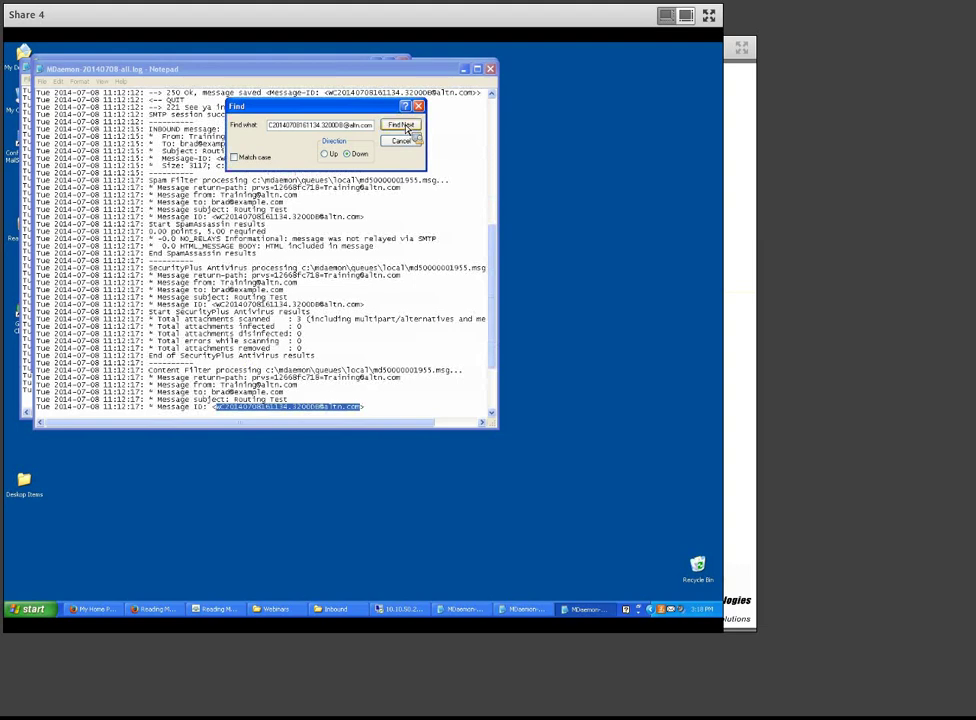
click(402, 125)
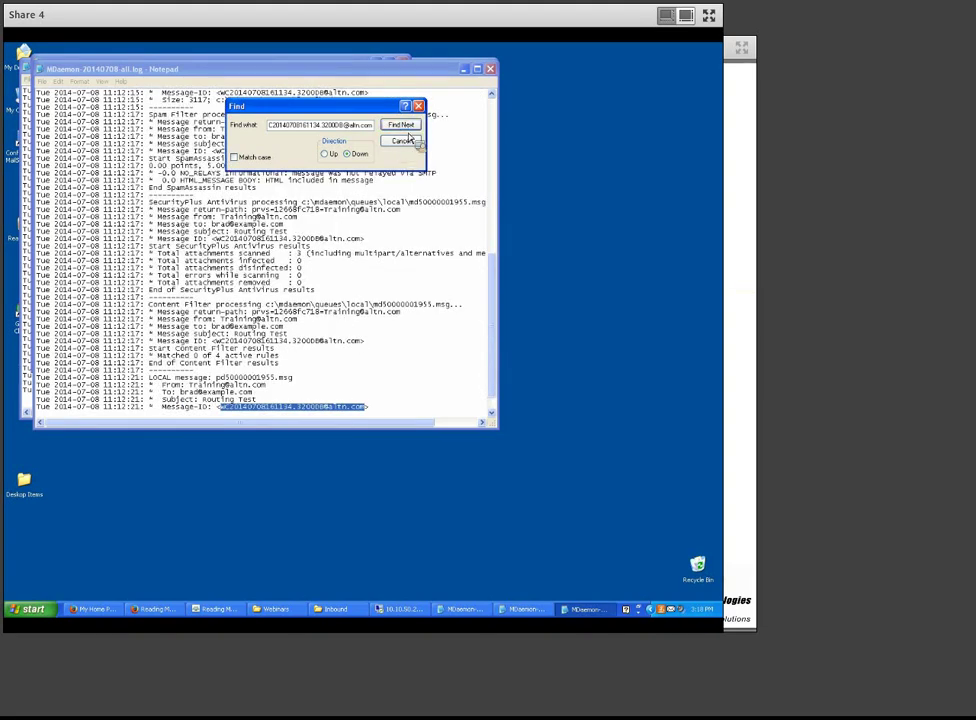
click(404, 140)
Highlight the user mailbox file path on the Size line of the LOCAL message entry in the all log
scroll(408, 147, down, 1)
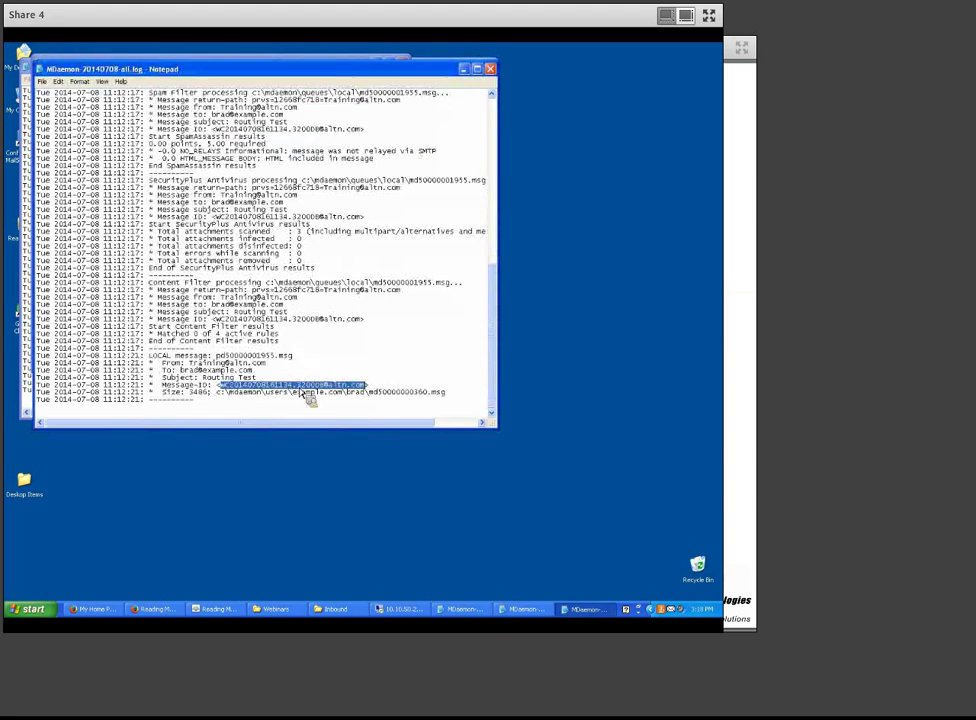
drag(218, 392, 455, 399)
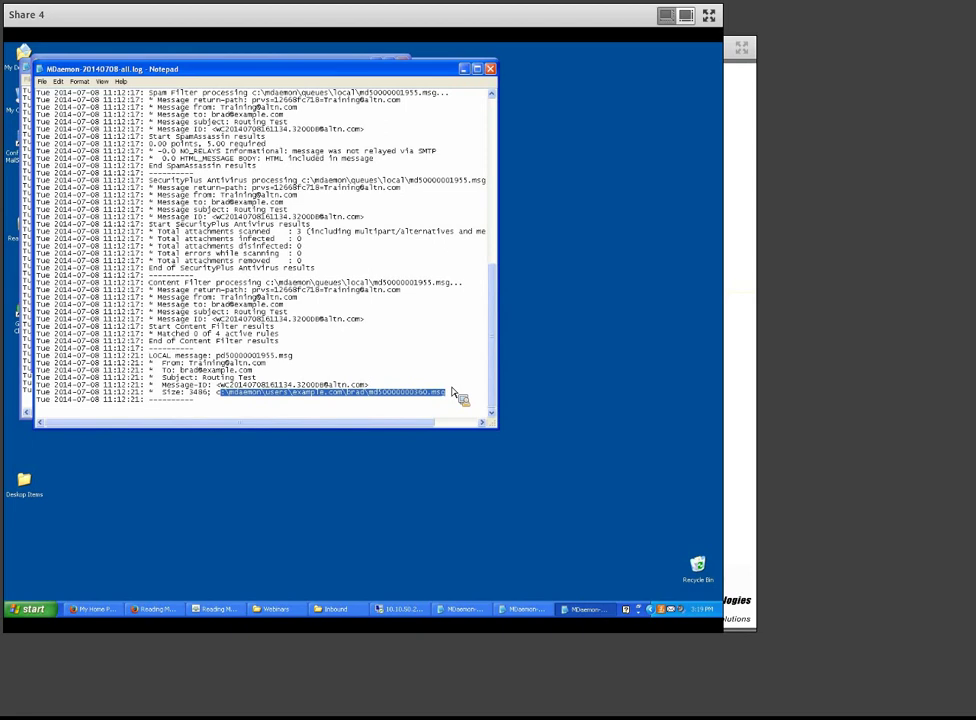
drag(452, 390, 614, 128)
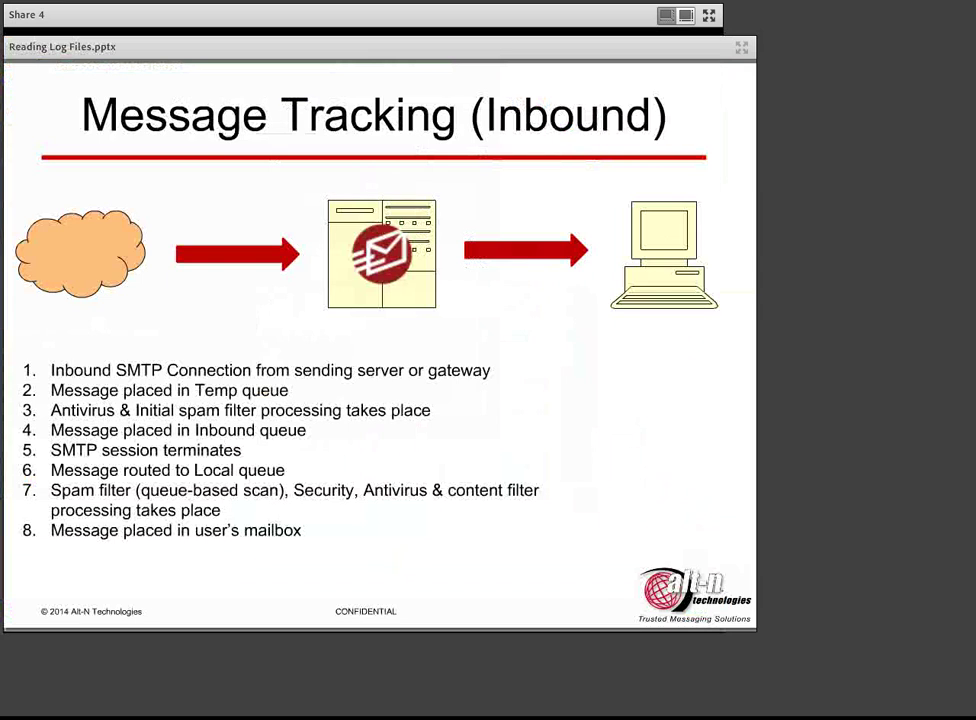
key(Right)
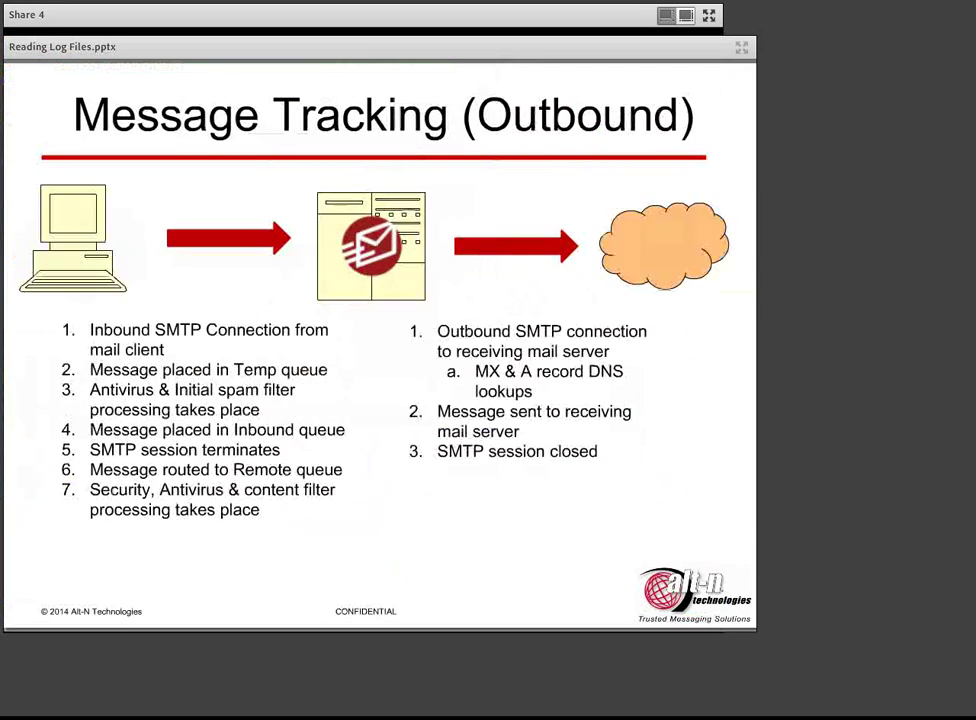
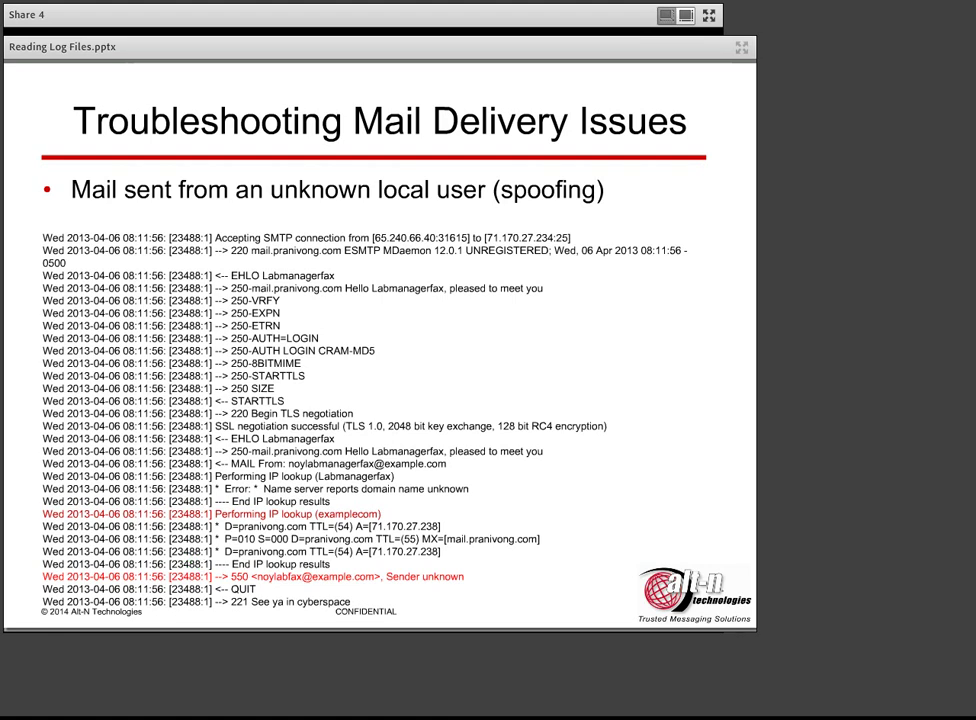
key(Right)
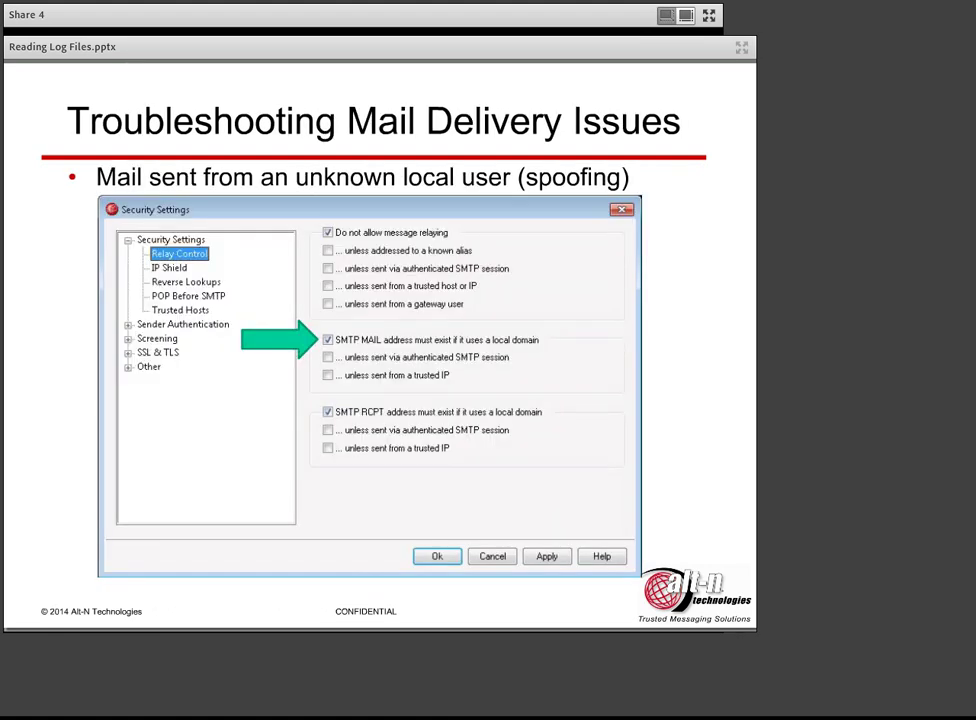